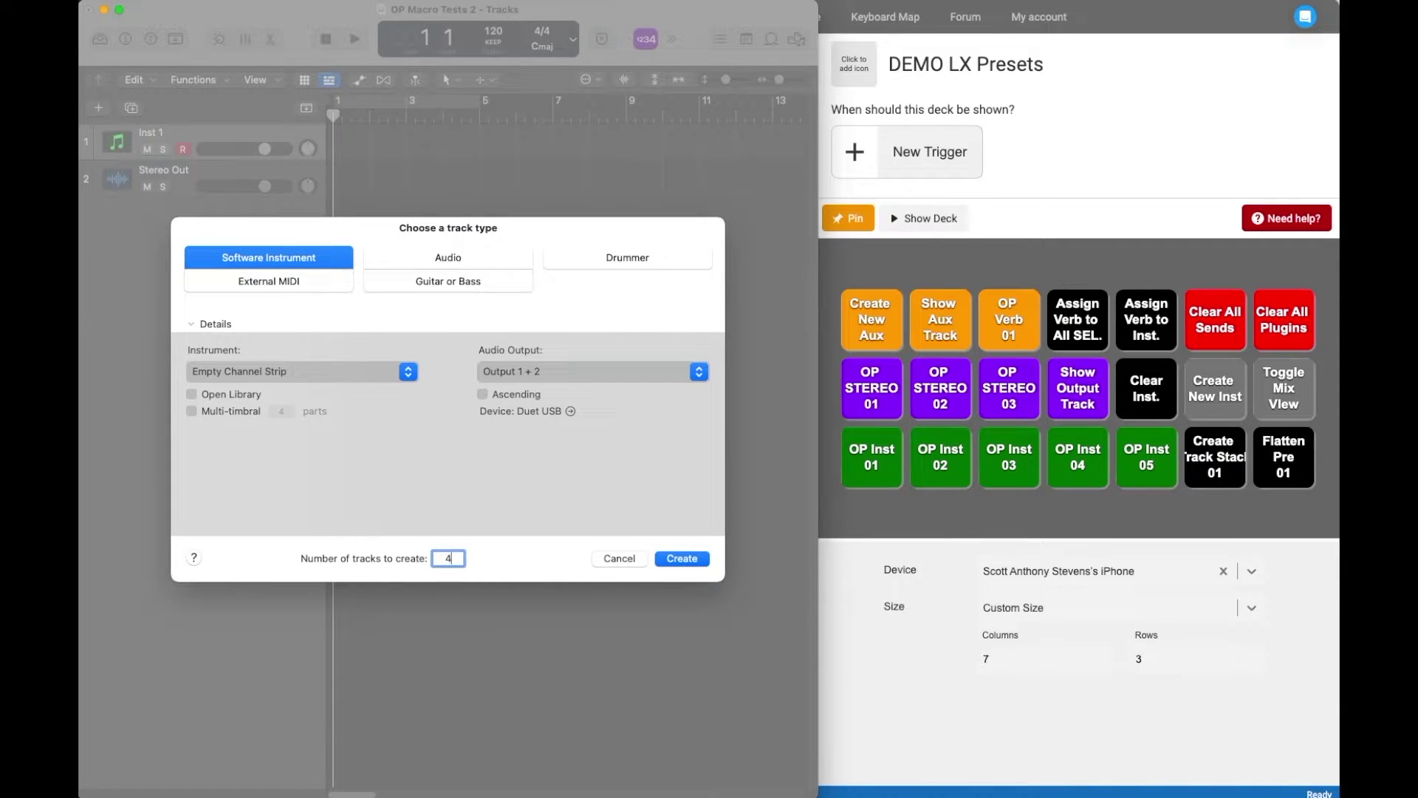
Create four instrument tracks (Inst 2–5), show the mixer in Single view, and select Inst 1.
key(Return)
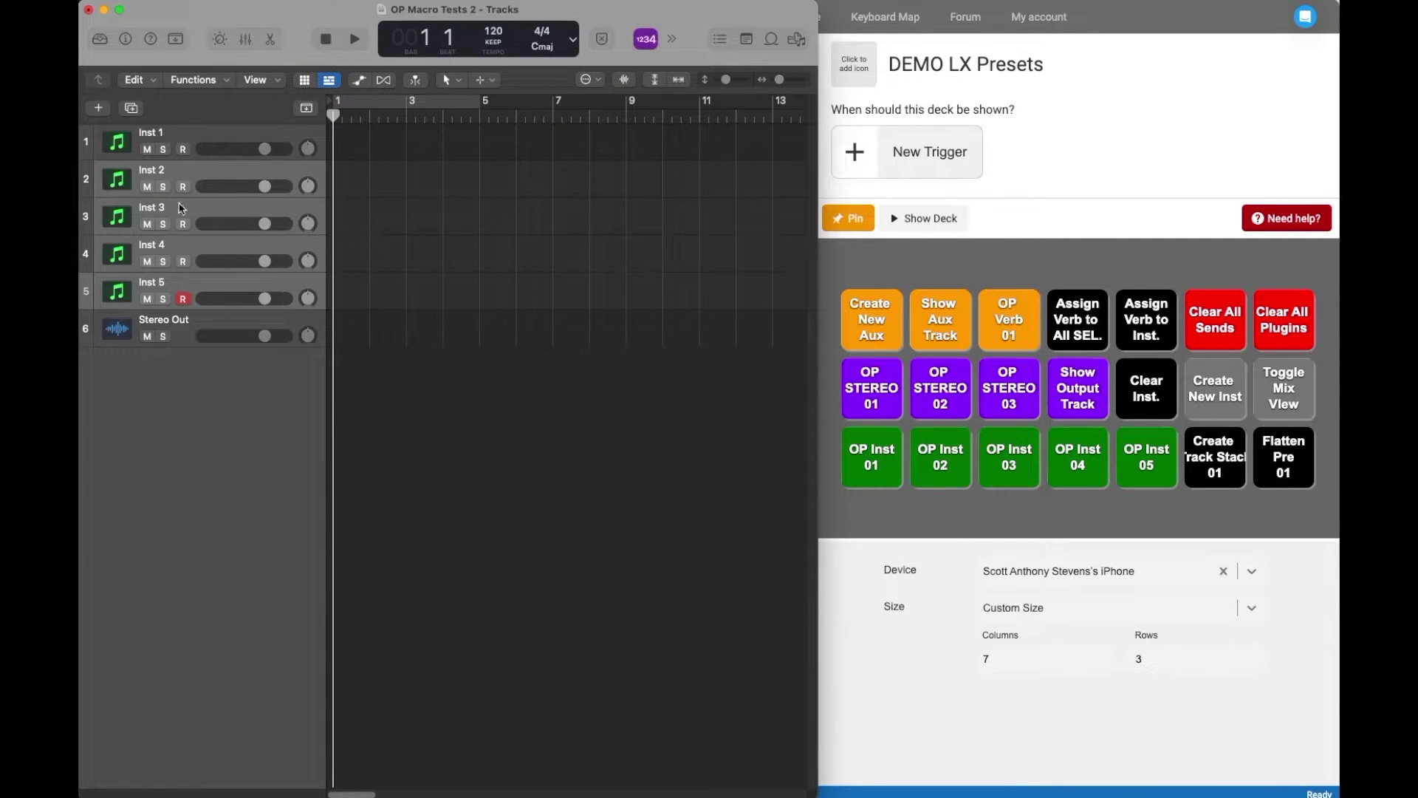
key(x)
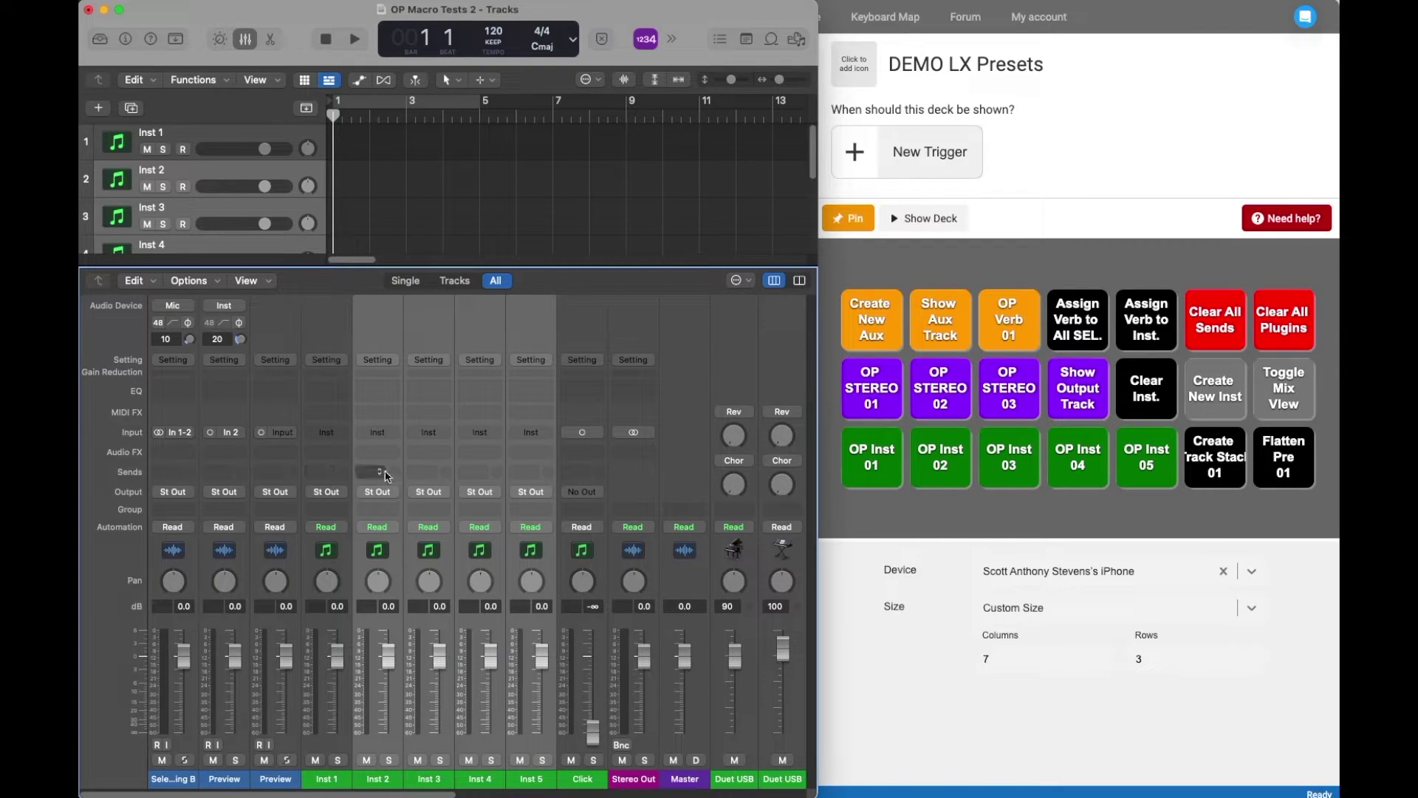
click(407, 280)
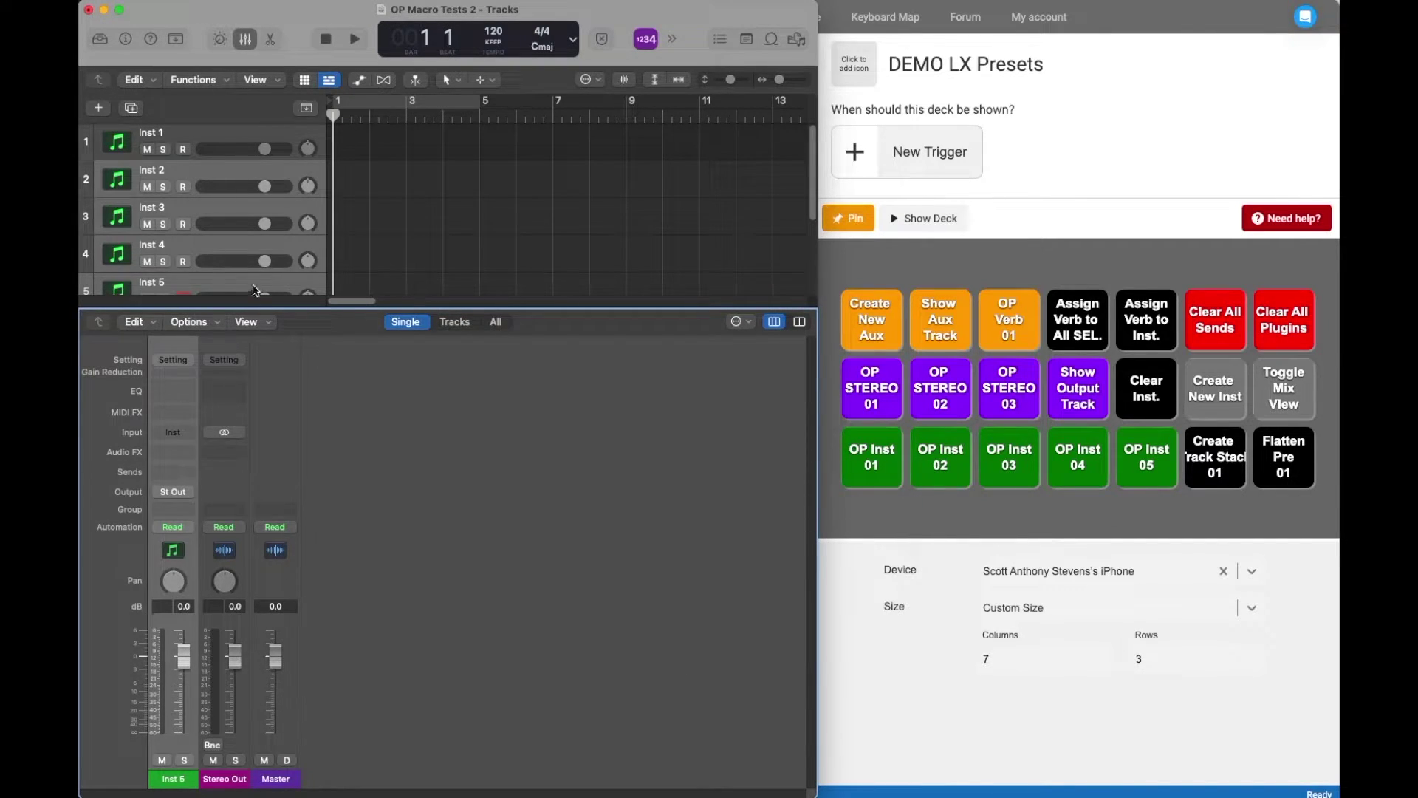
click(219, 144)
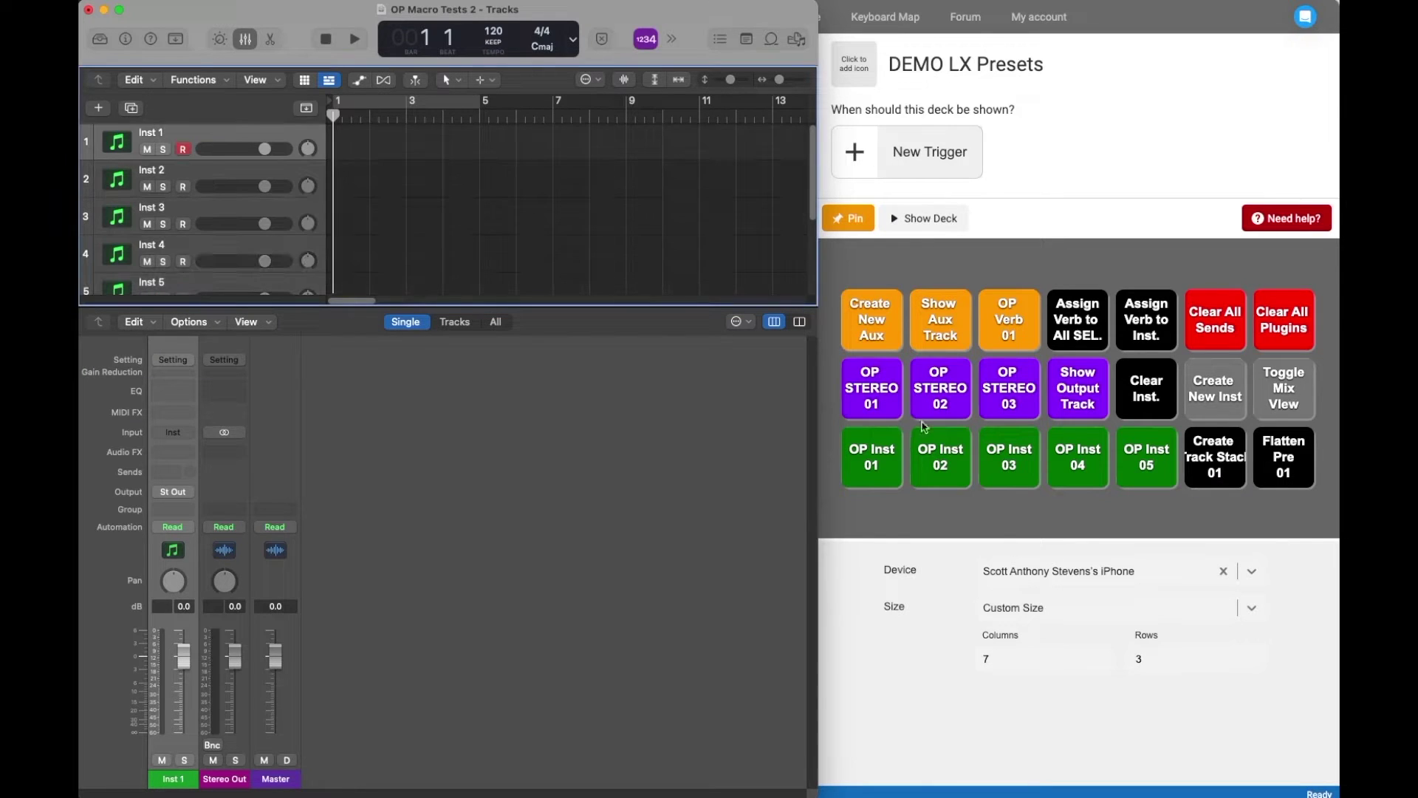
Load the OP Inst 01–05 presets onto tracks 1–5, then show all tracks in the mixer.
click(874, 456)
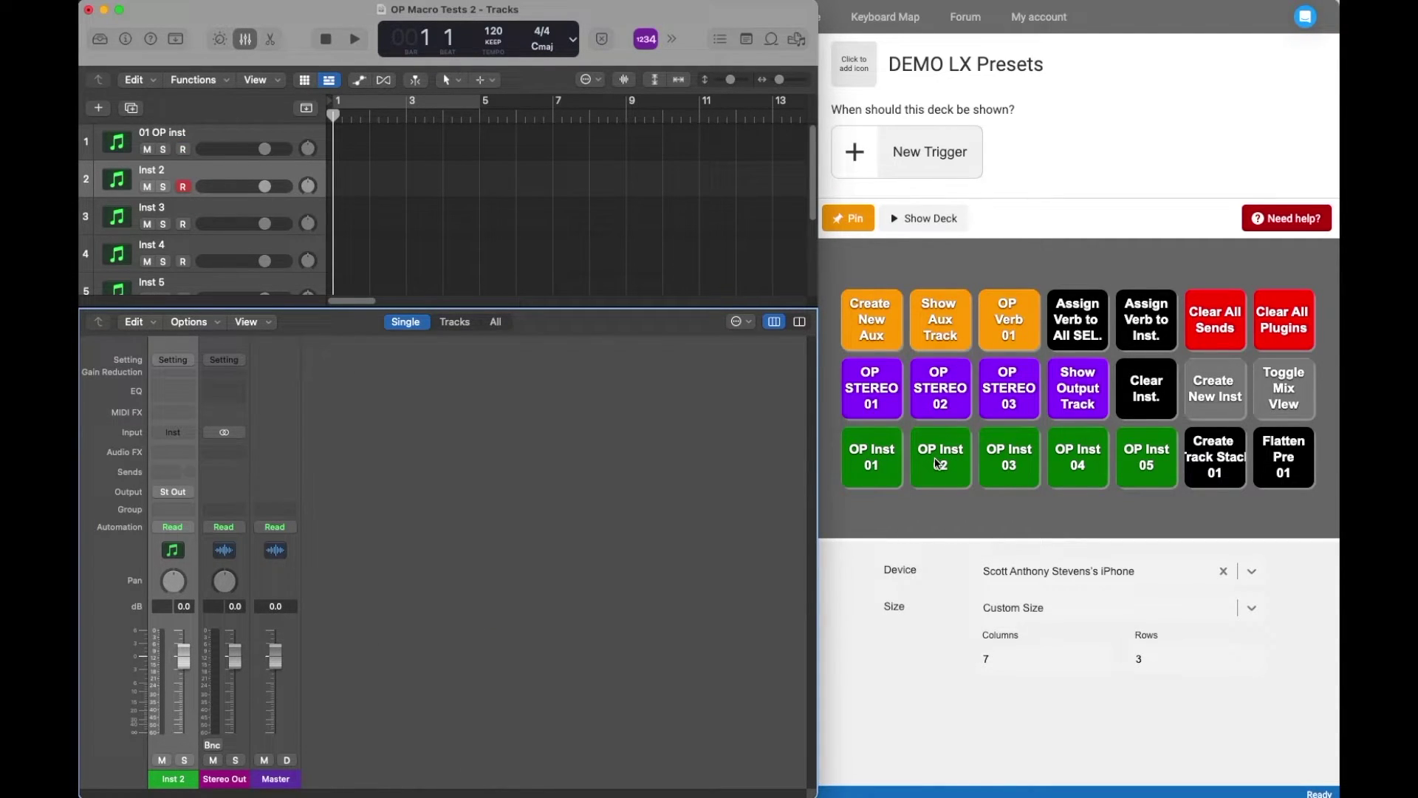
click(997, 466)
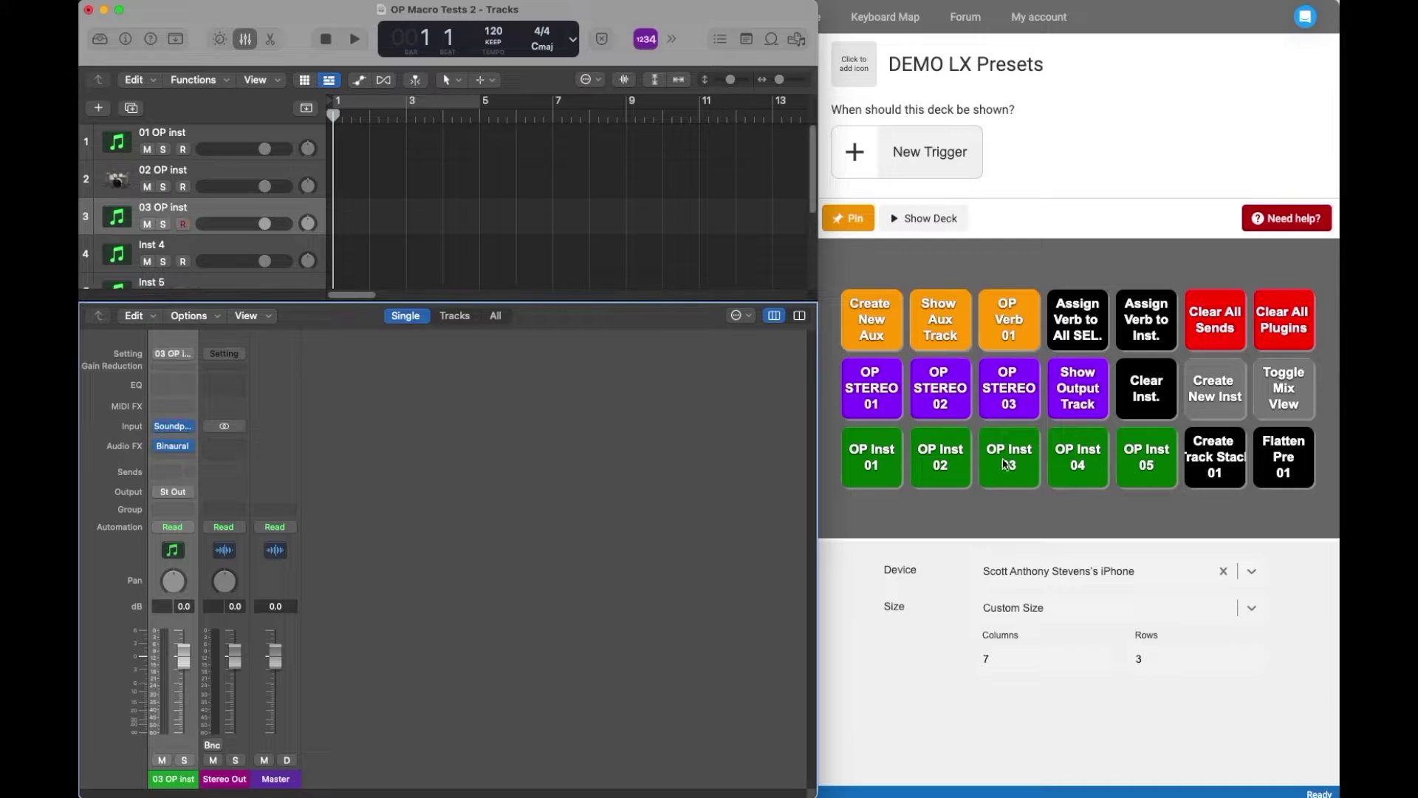
click(1064, 464)
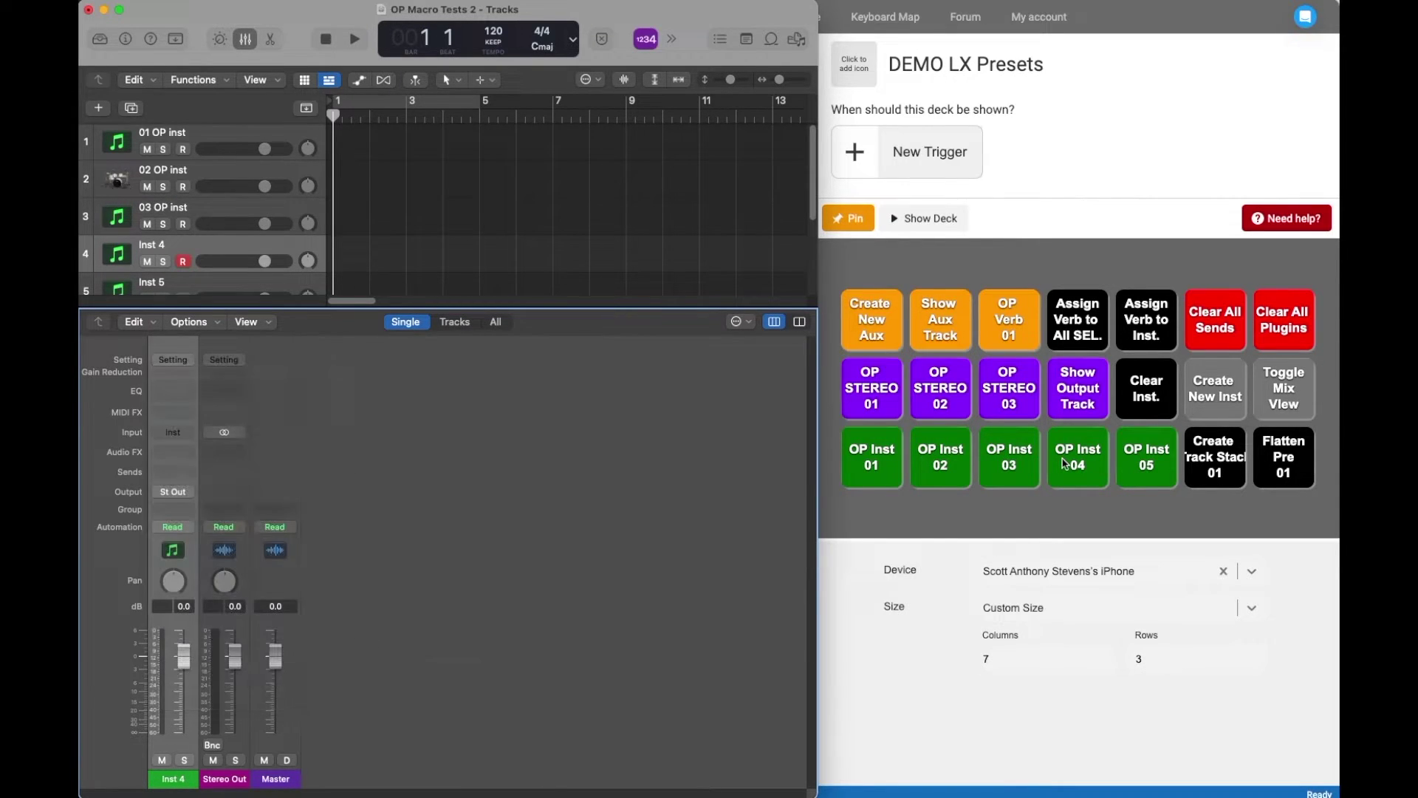
click(1148, 467)
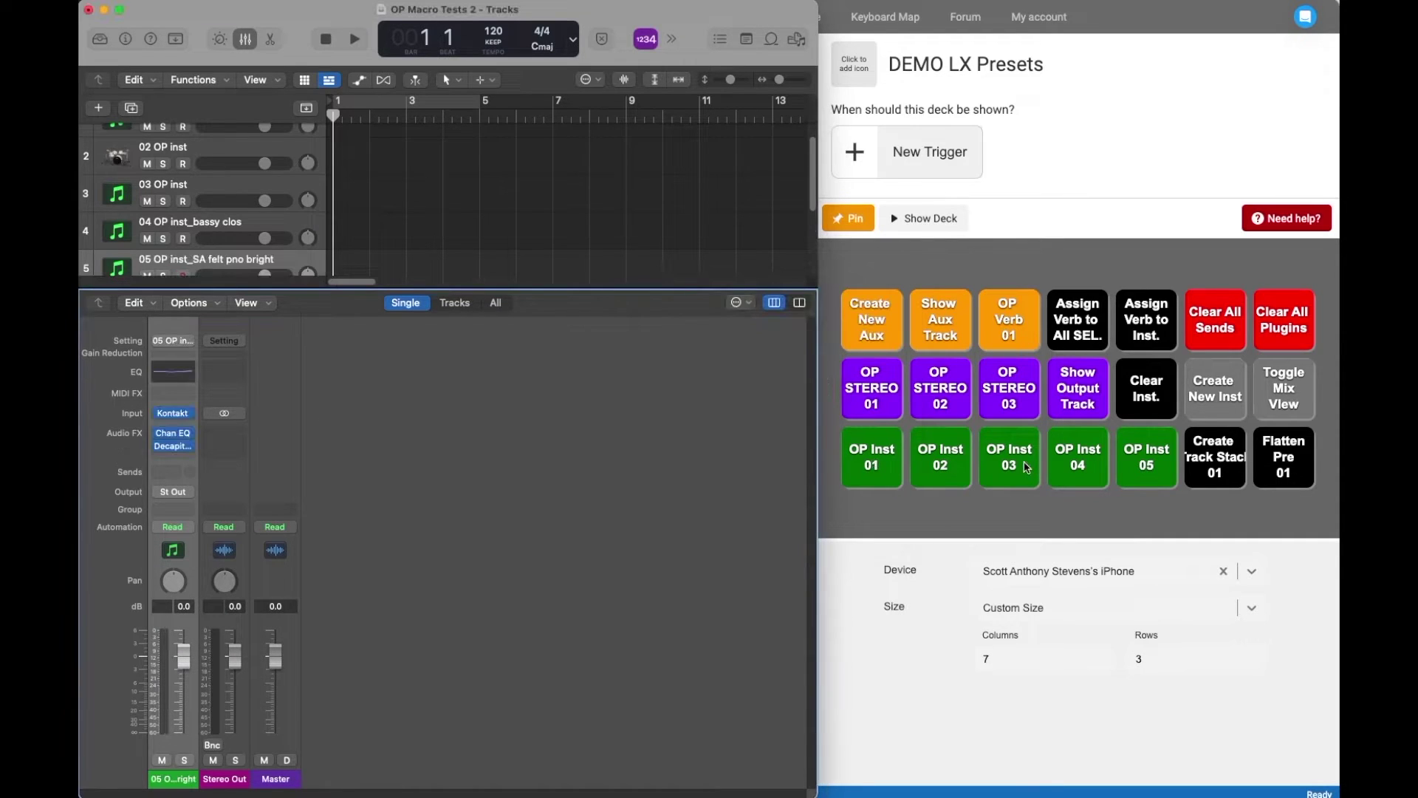
click(450, 303)
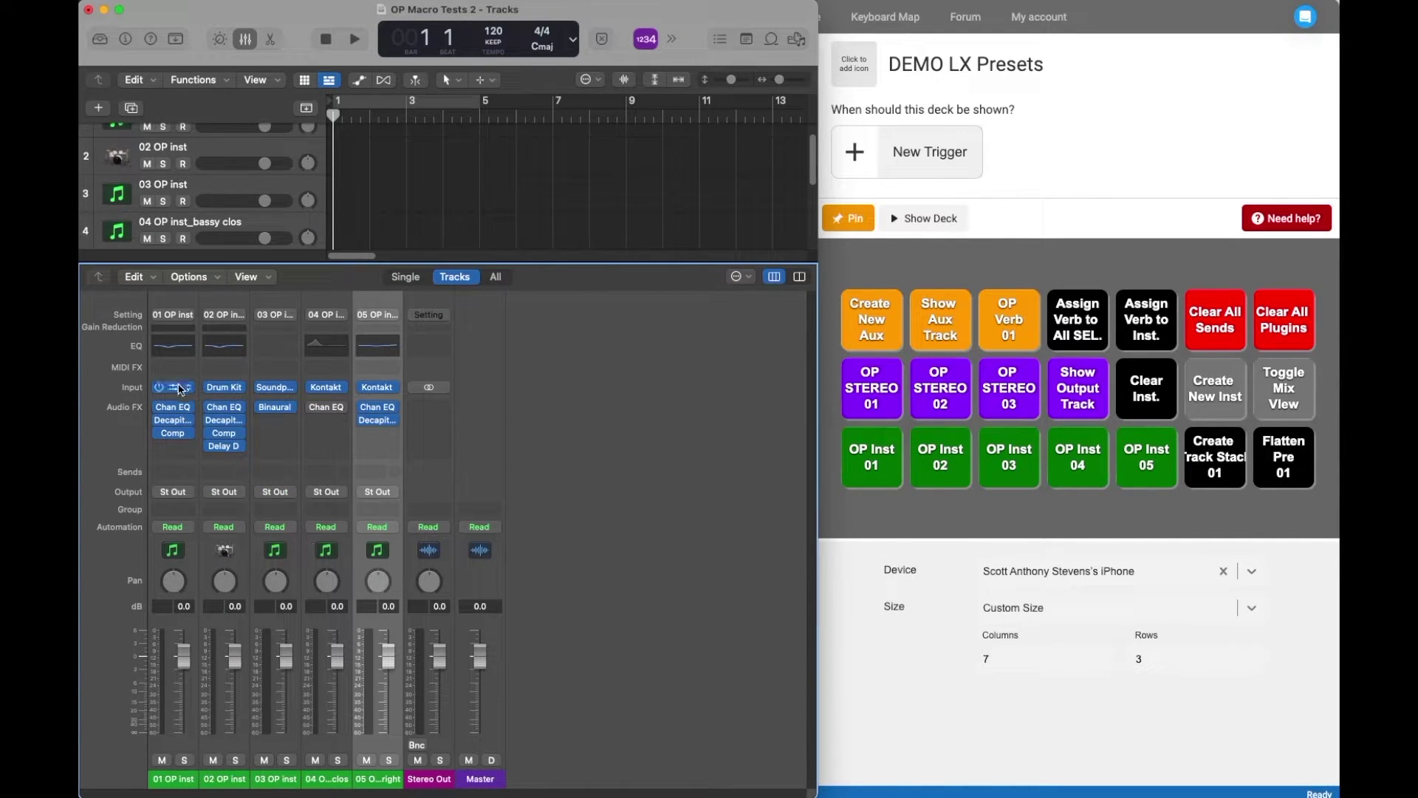
Open and close the instrument plug-ins on tracks 1–4 to check each loaded instrument.
click(170, 388)
click(170, 387)
click(226, 388)
click(225, 388)
click(277, 389)
click(278, 388)
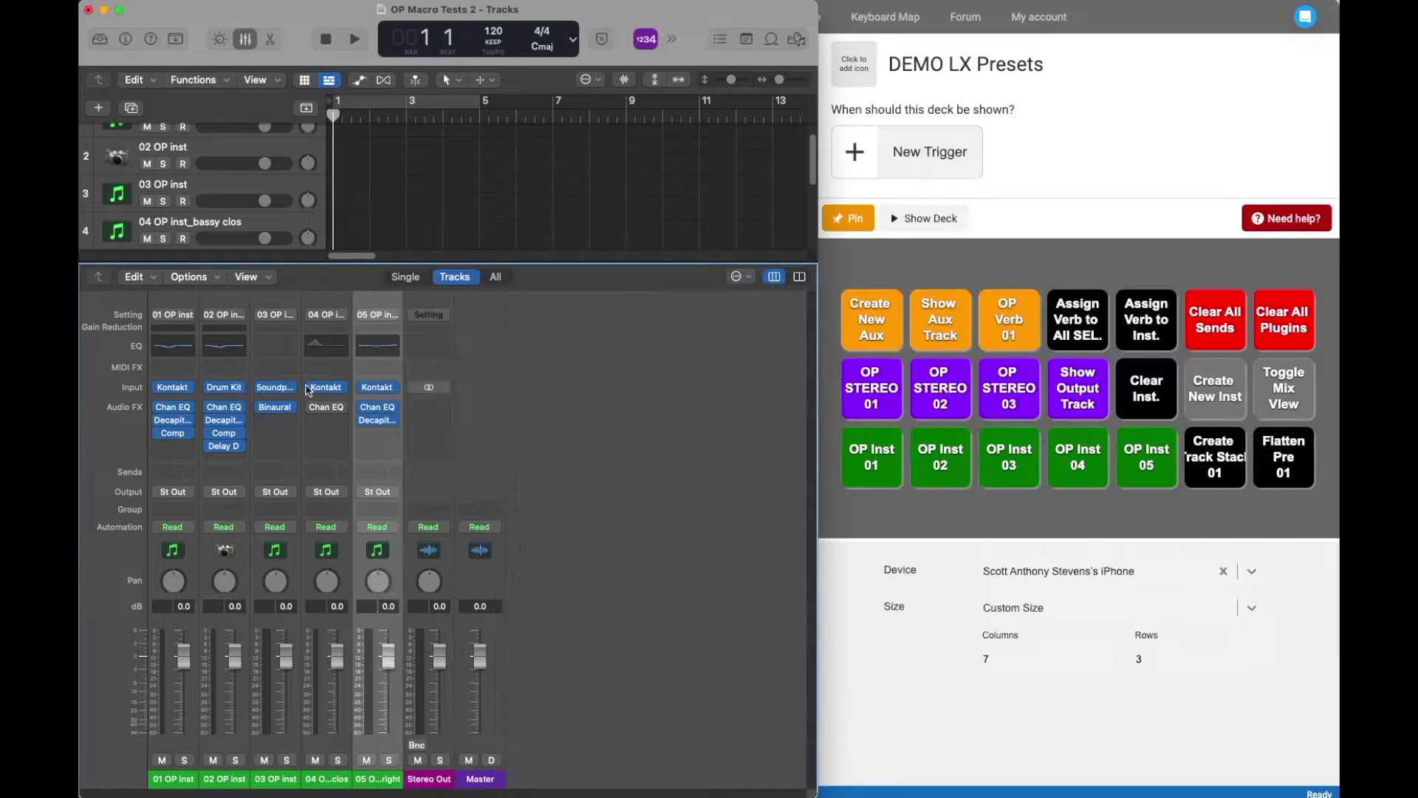
click(326, 388)
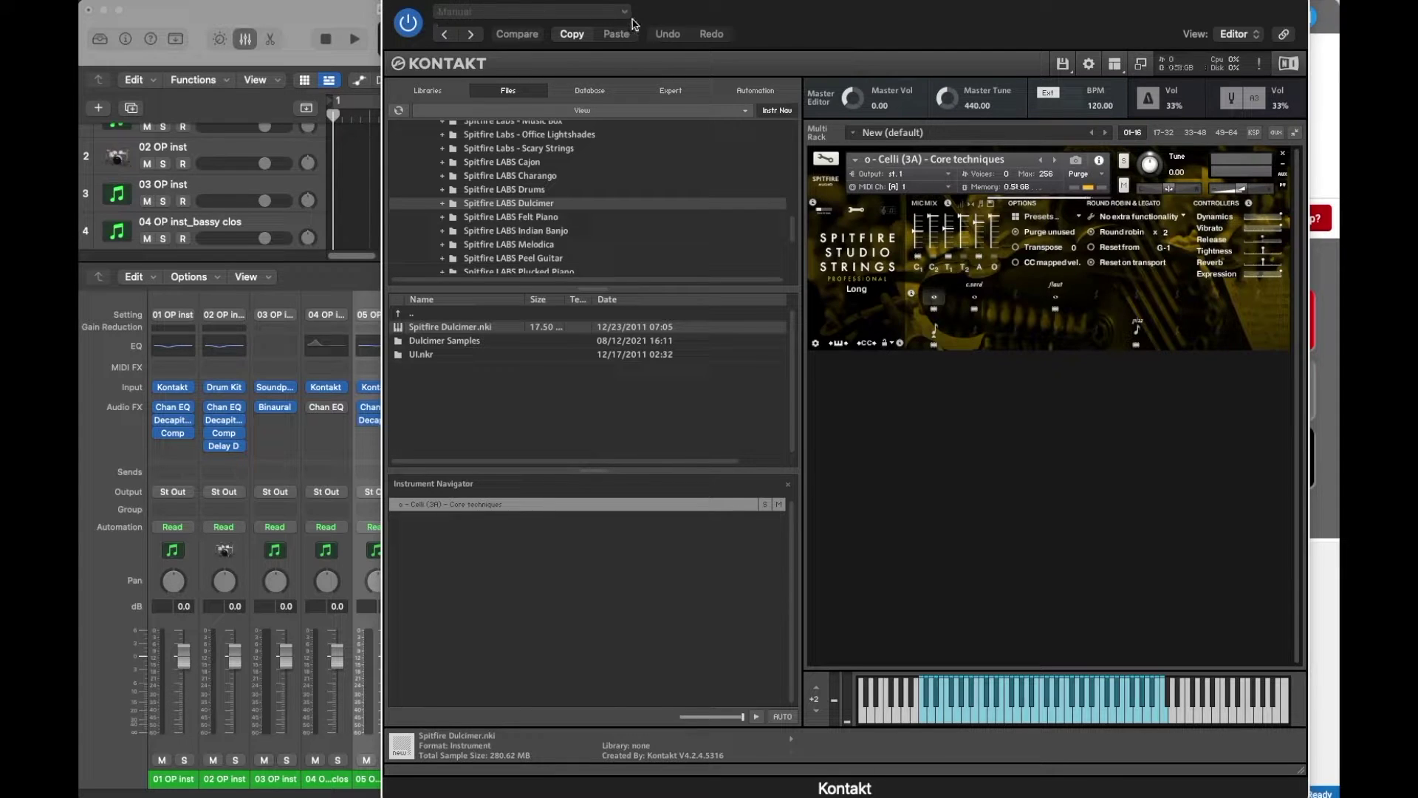
key(super+w)
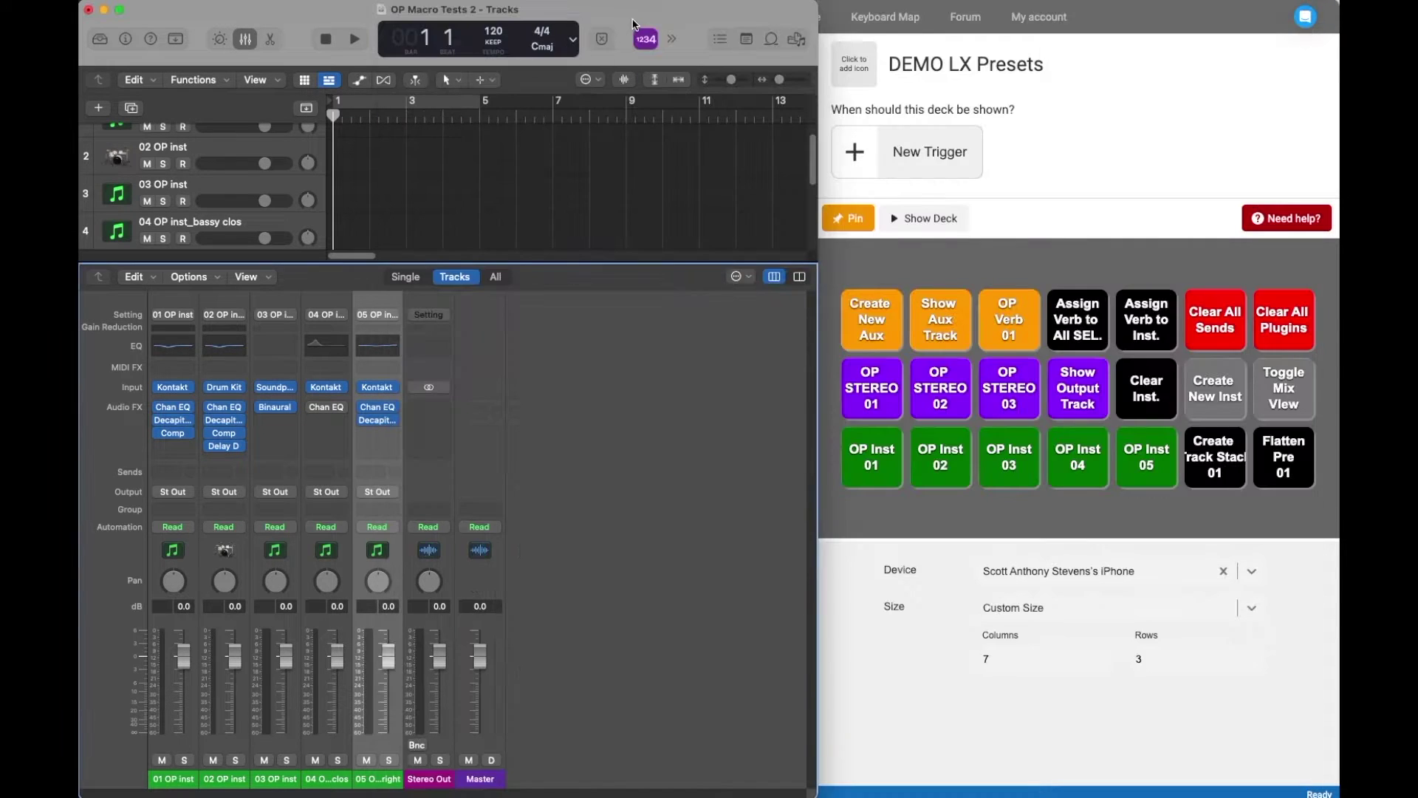
click(172, 317)
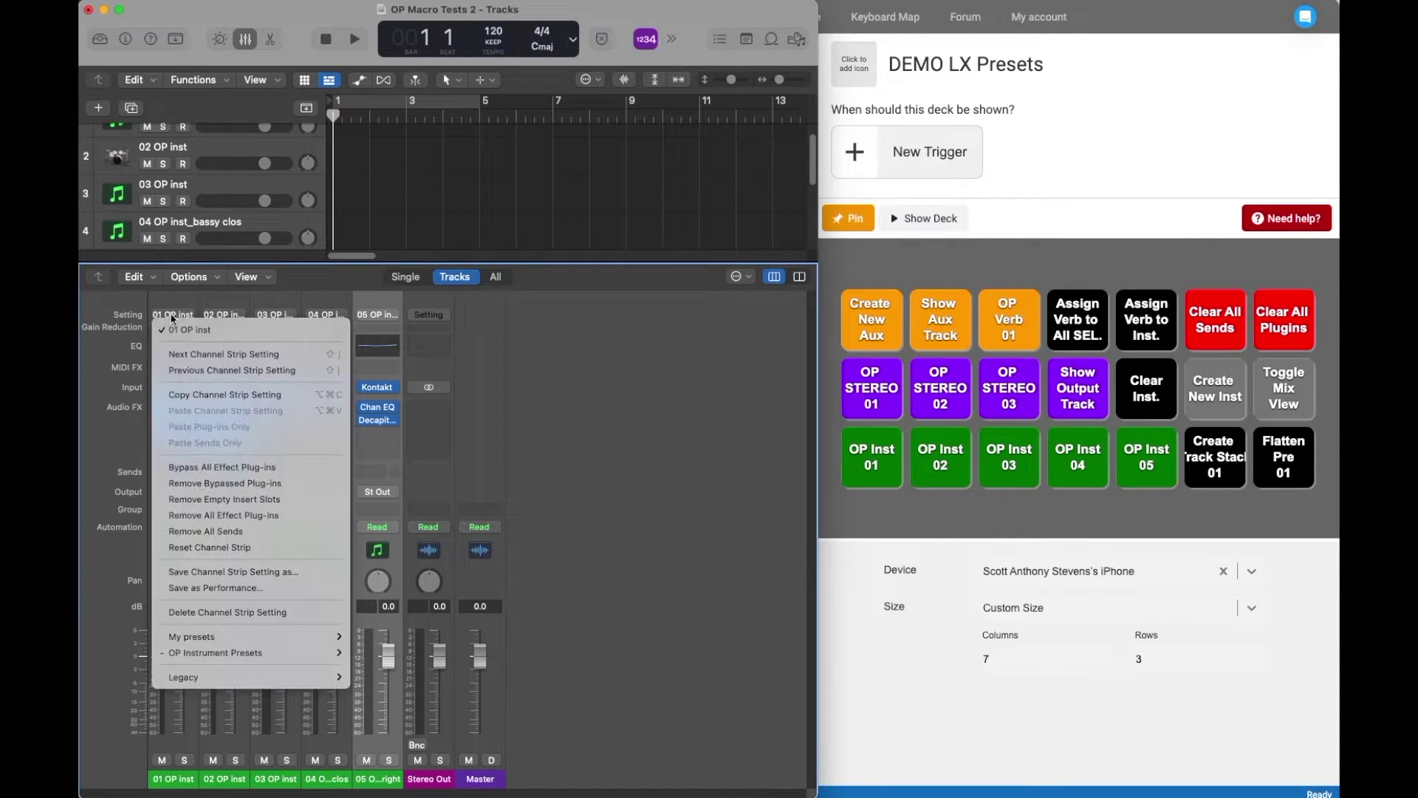
click(226, 573)
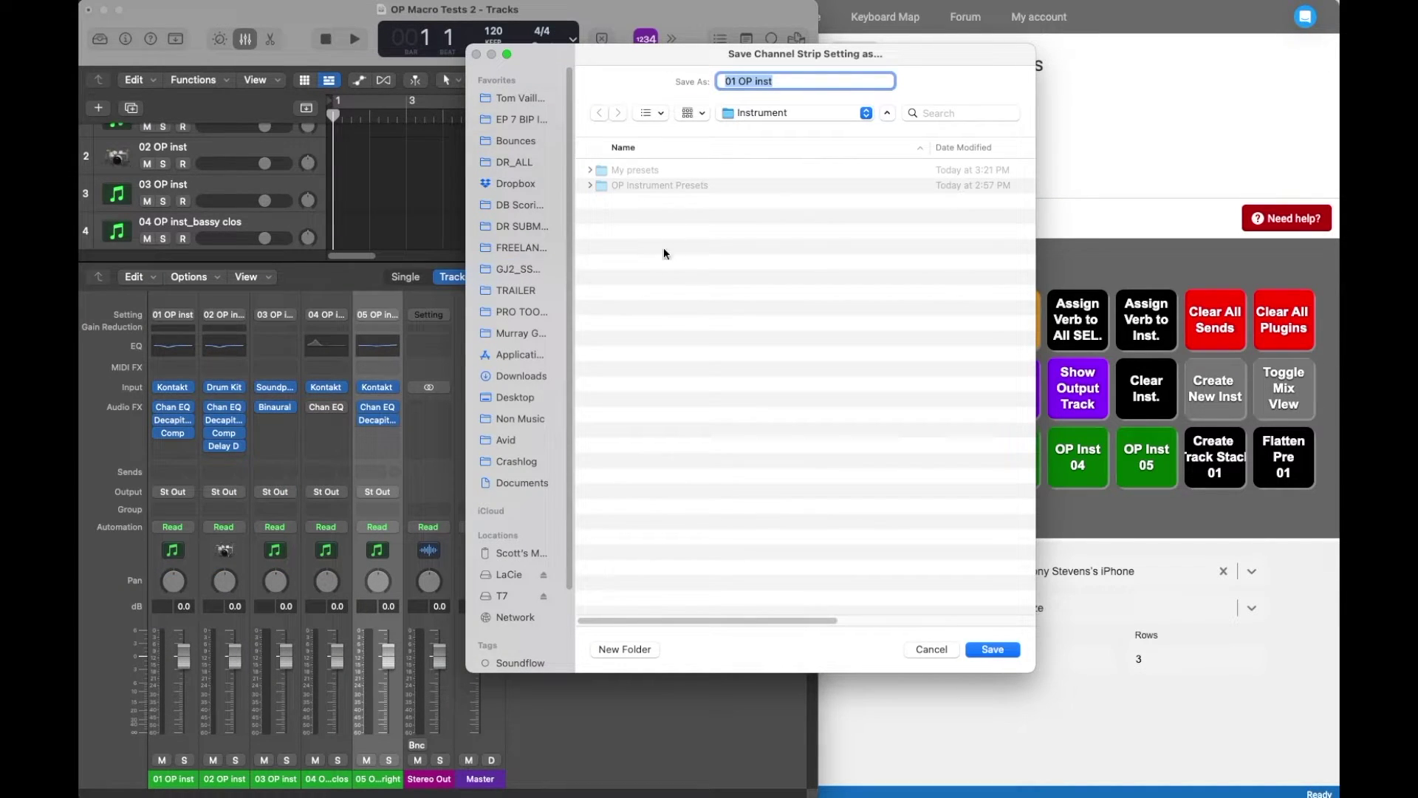
click(681, 194)
right_click(682, 193)
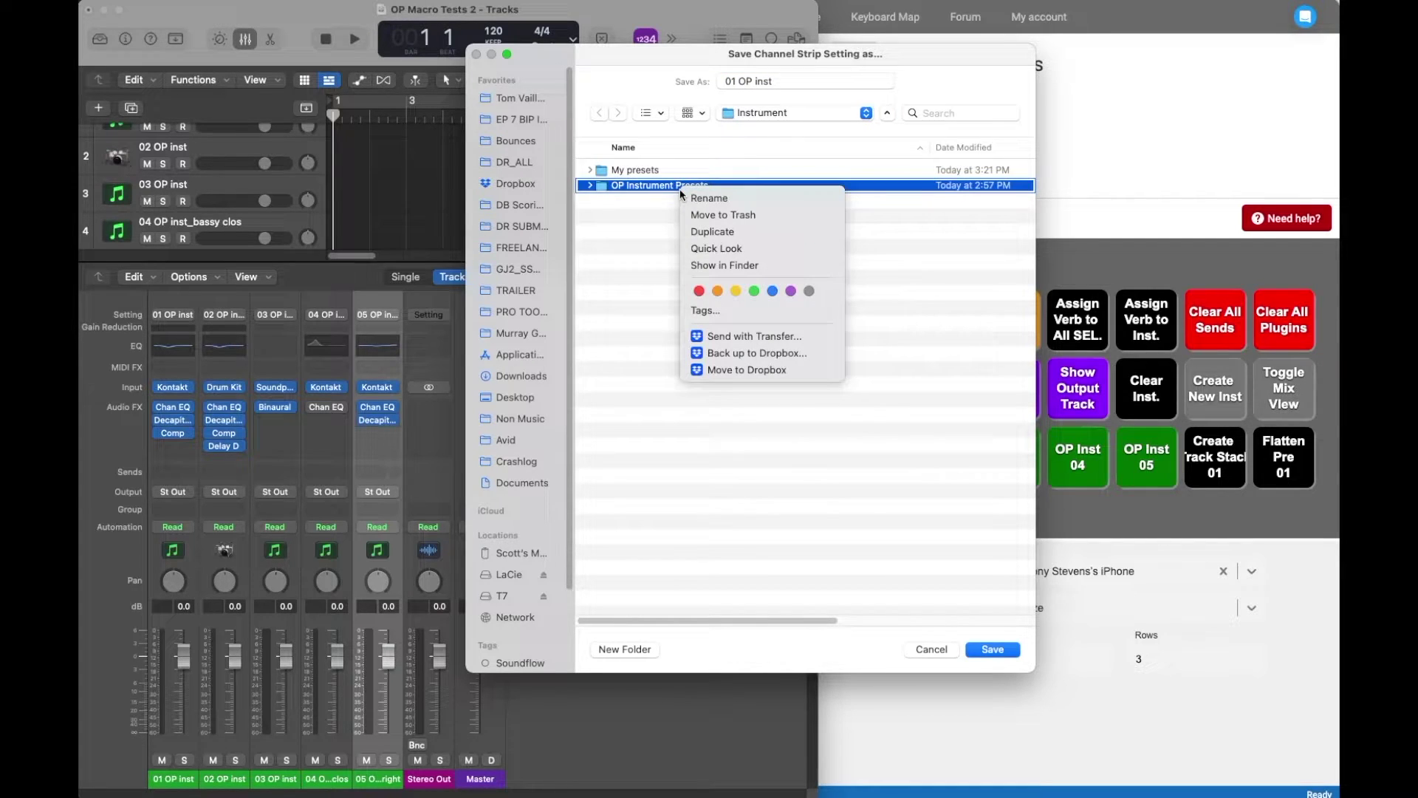
click(648, 214)
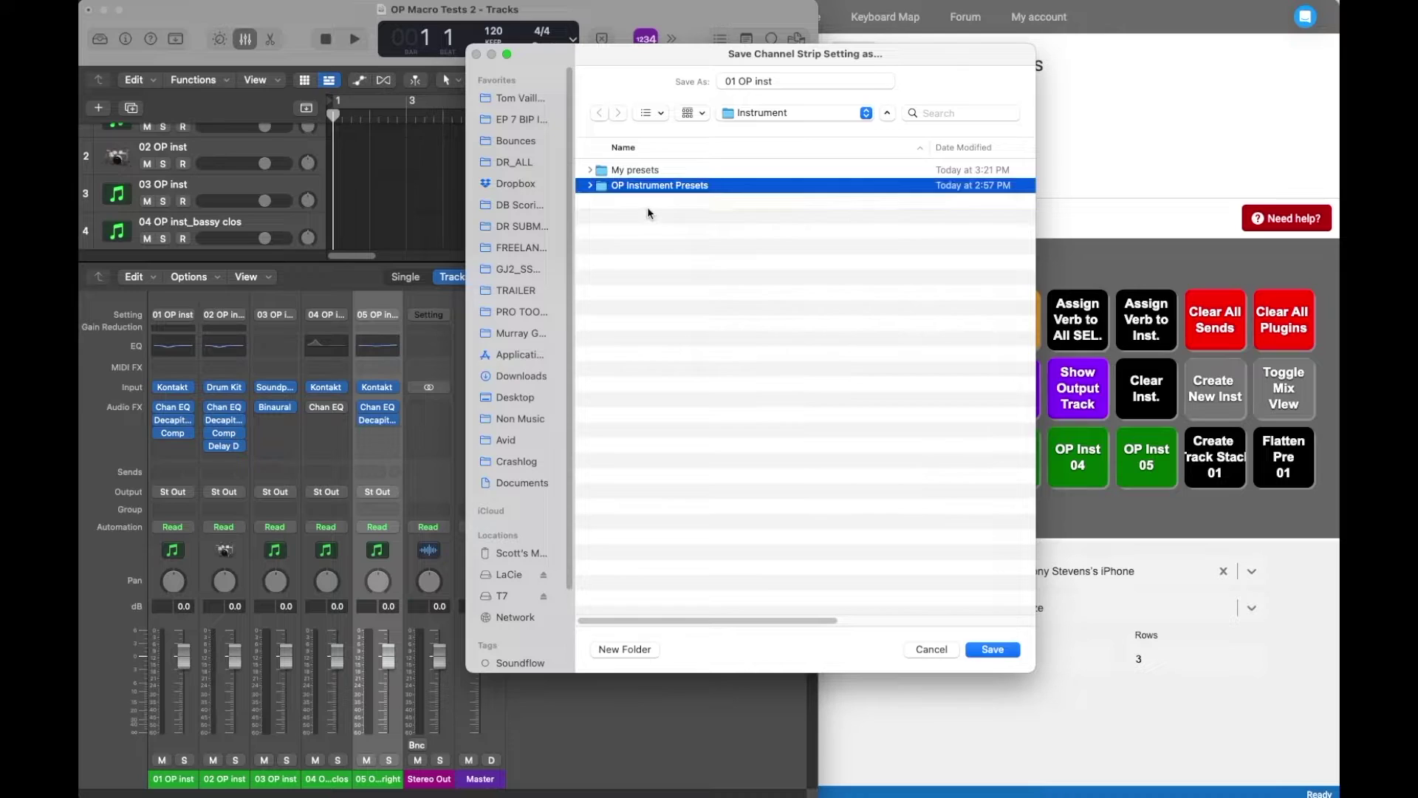
key(Right)
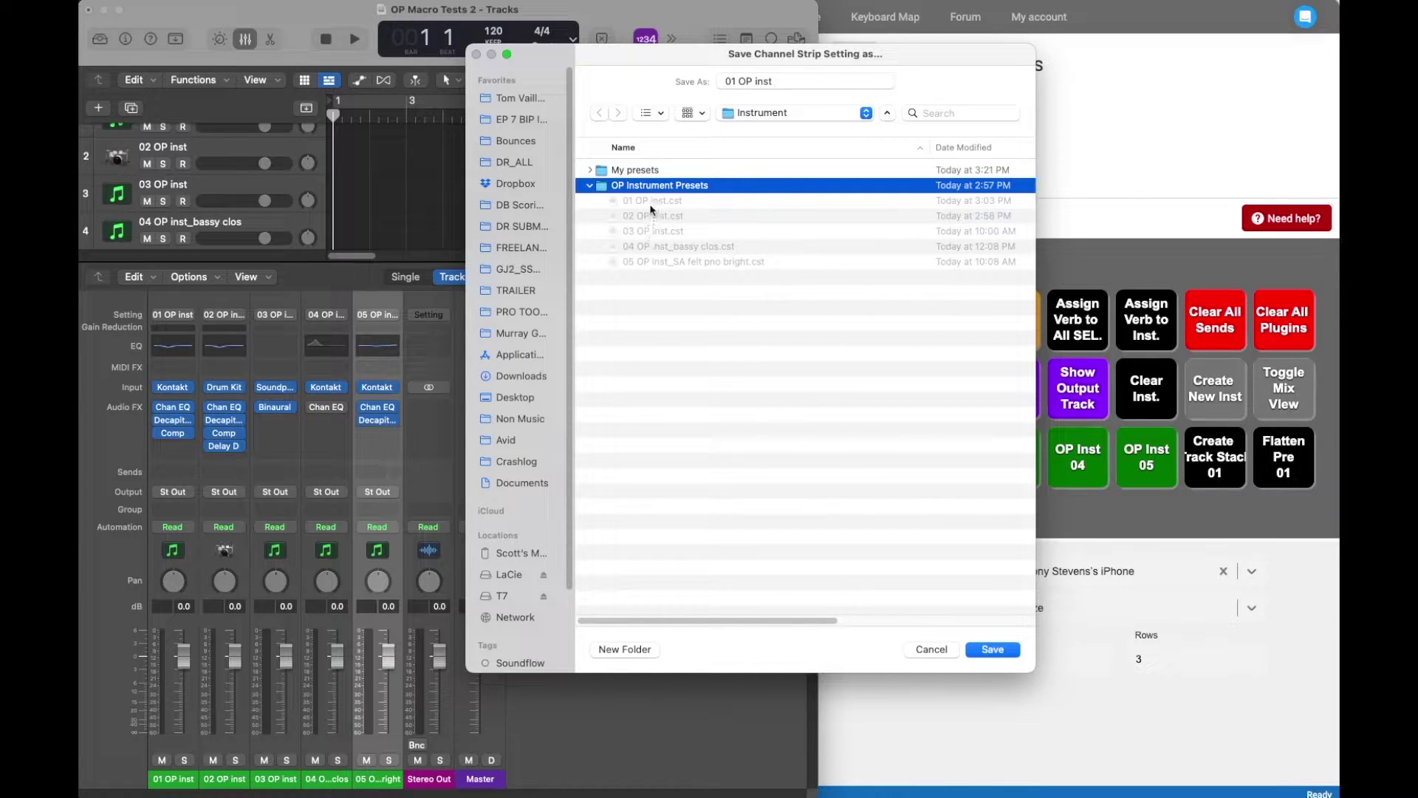
key(Left)
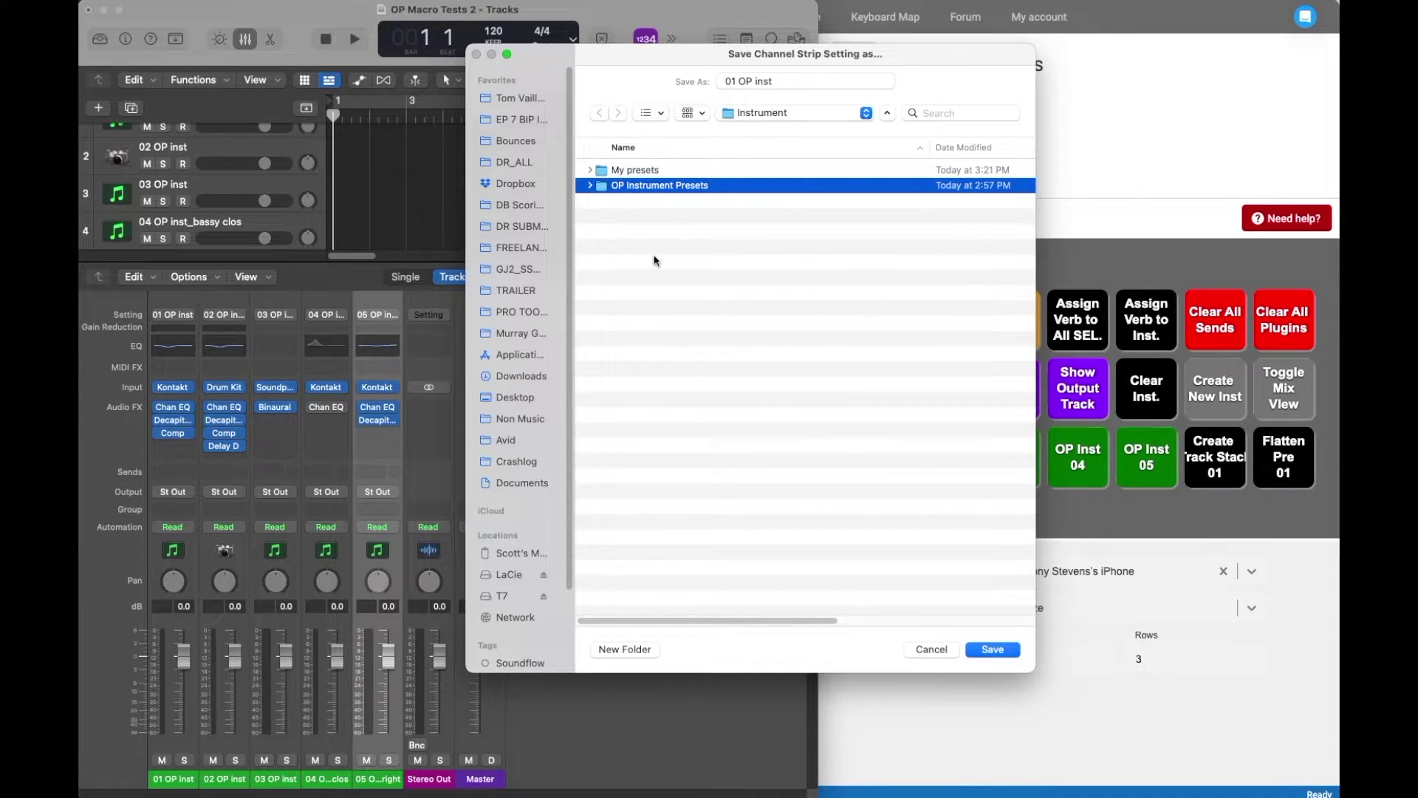
click(926, 653)
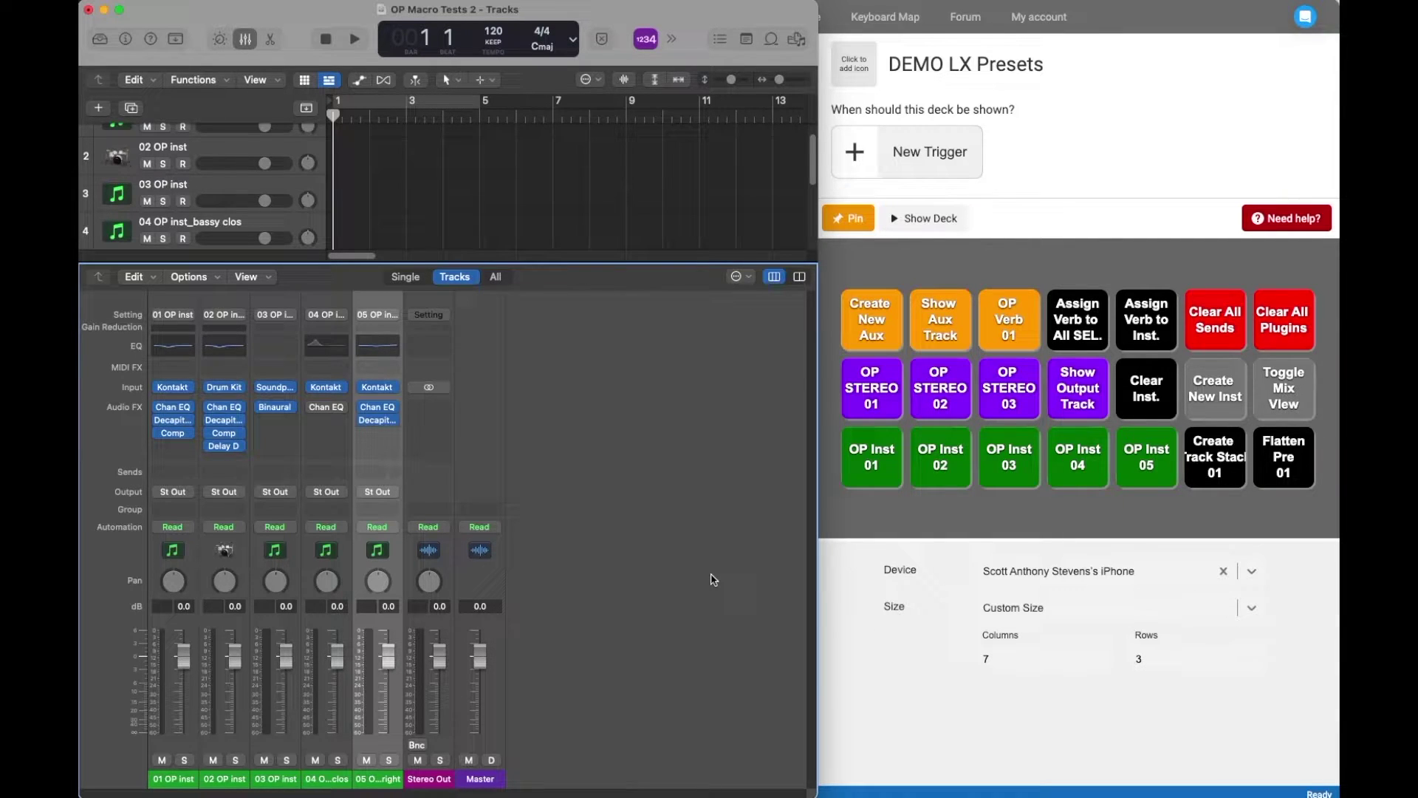
Add a Bus 3 send to channel 01 OP inst.
key(Up)
key(Up)
key(Up)
key(Up)
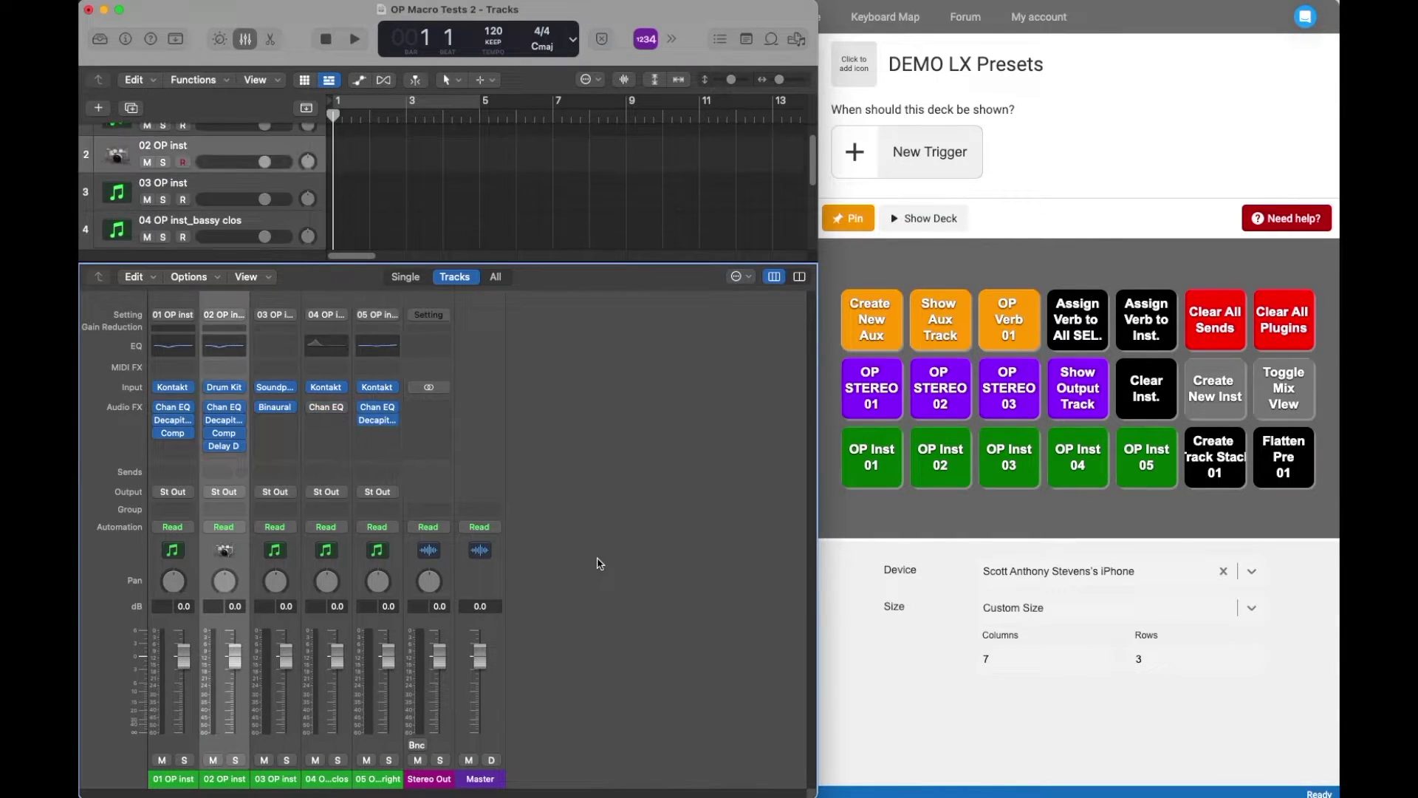
click(166, 478)
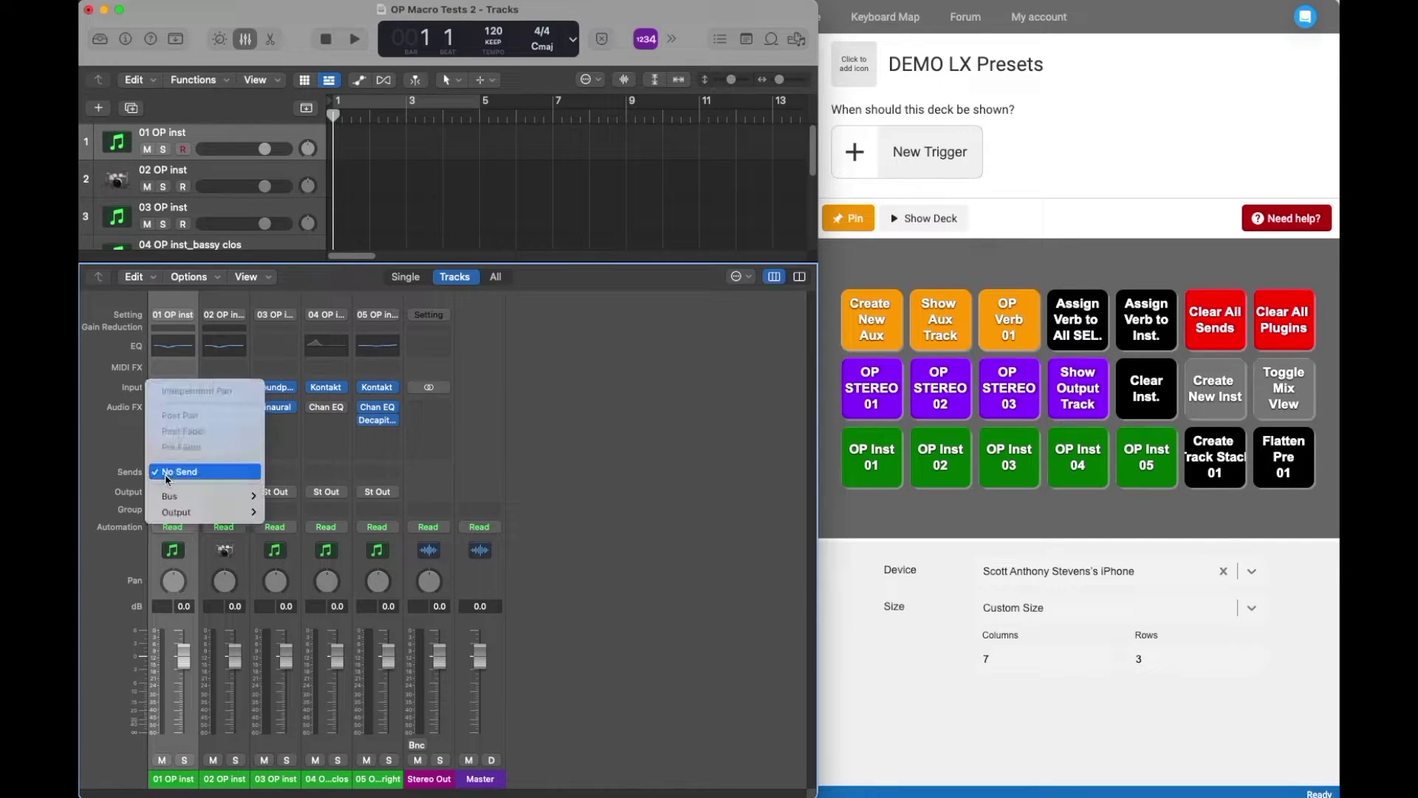
mouse_move(177, 496)
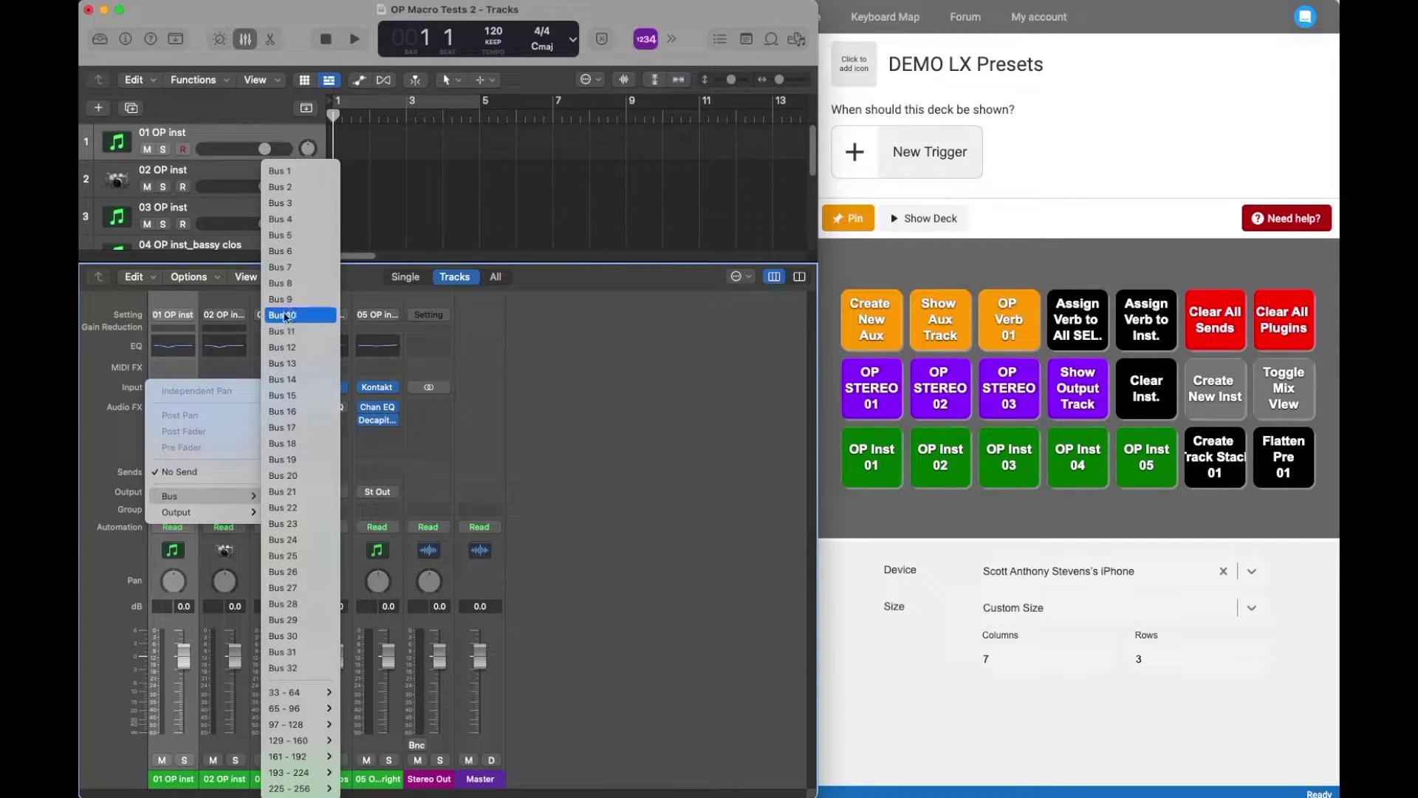
click(292, 204)
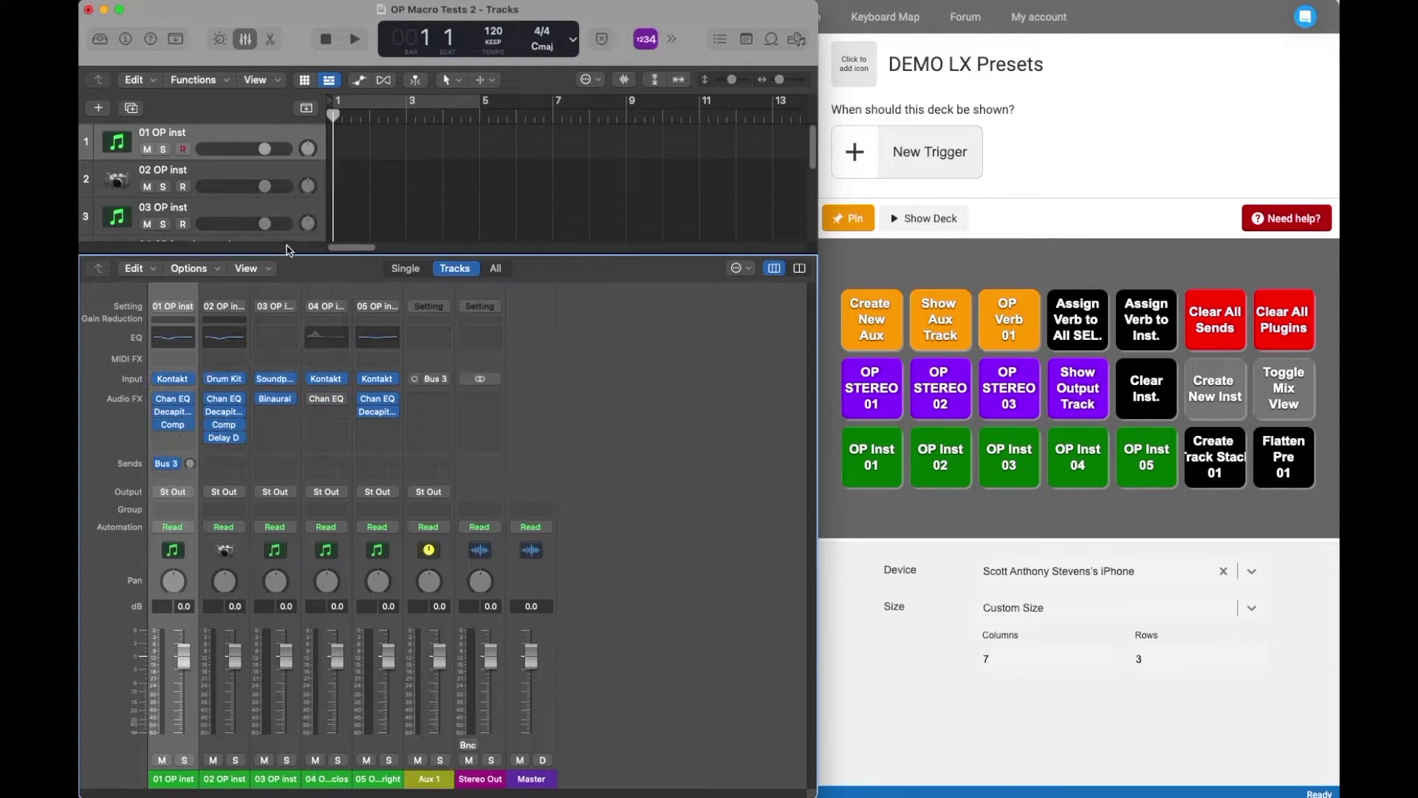
Create an arrangement track for Aux 1 and switch the mixer to Single view.
click(429, 778)
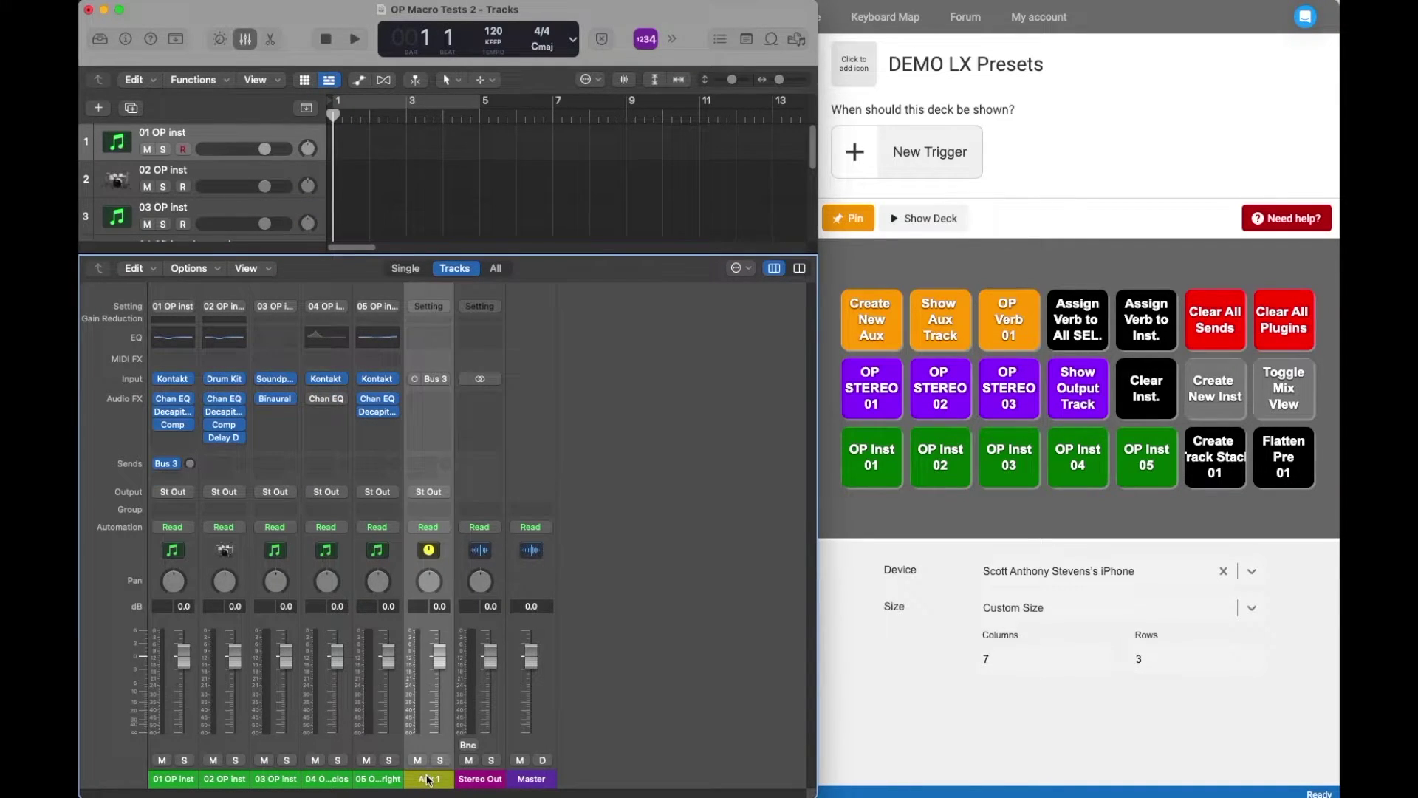
key(x)
key(x)
right_click(428, 780)
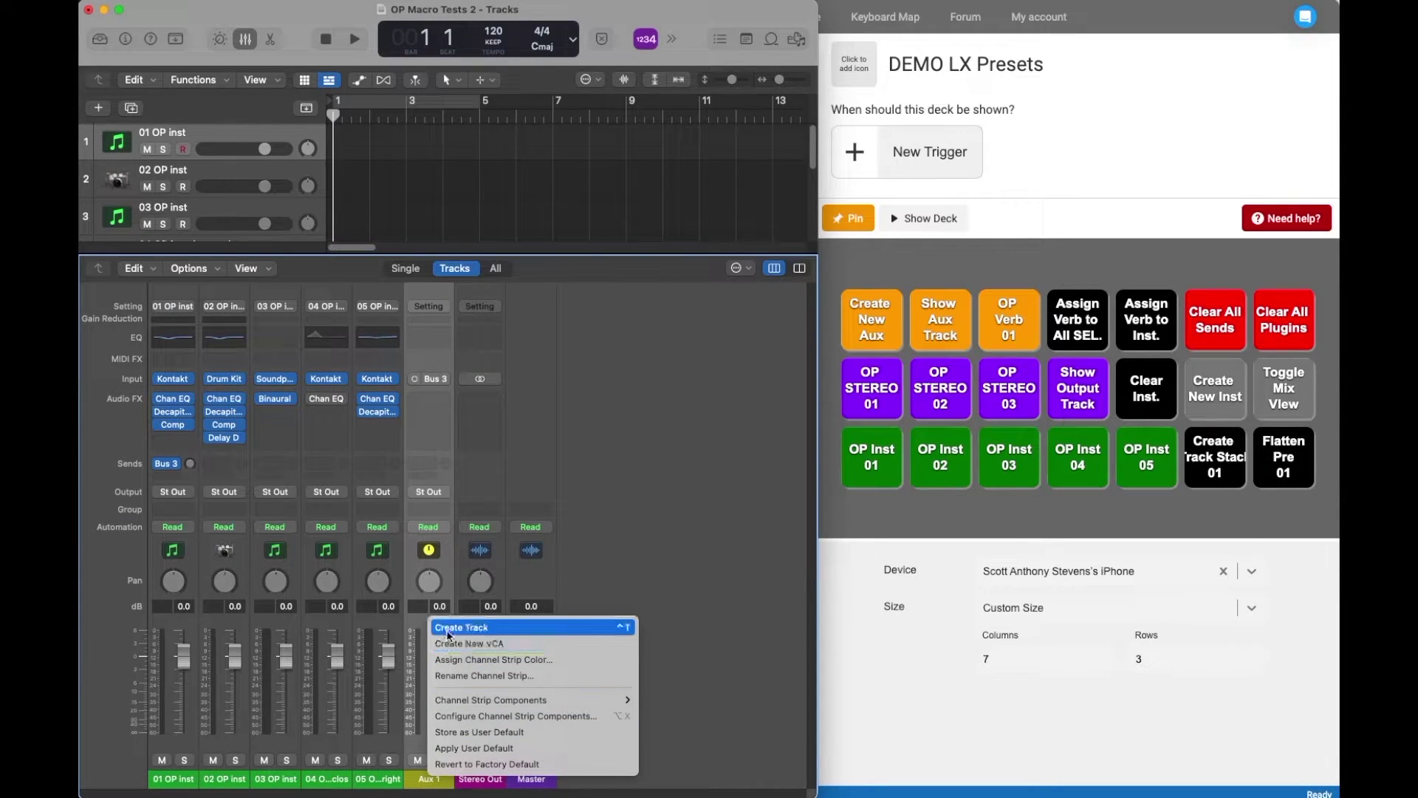
click(448, 629)
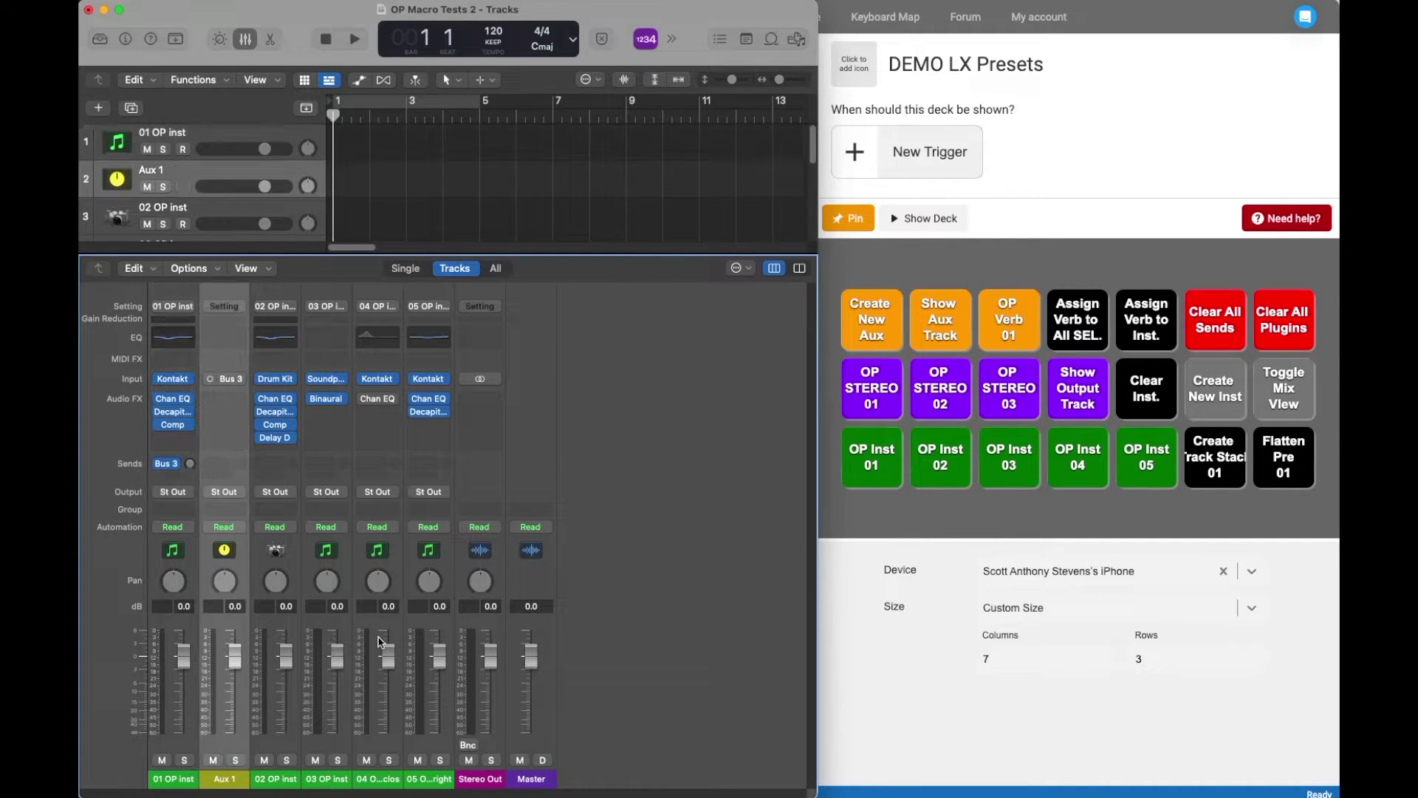
click(408, 271)
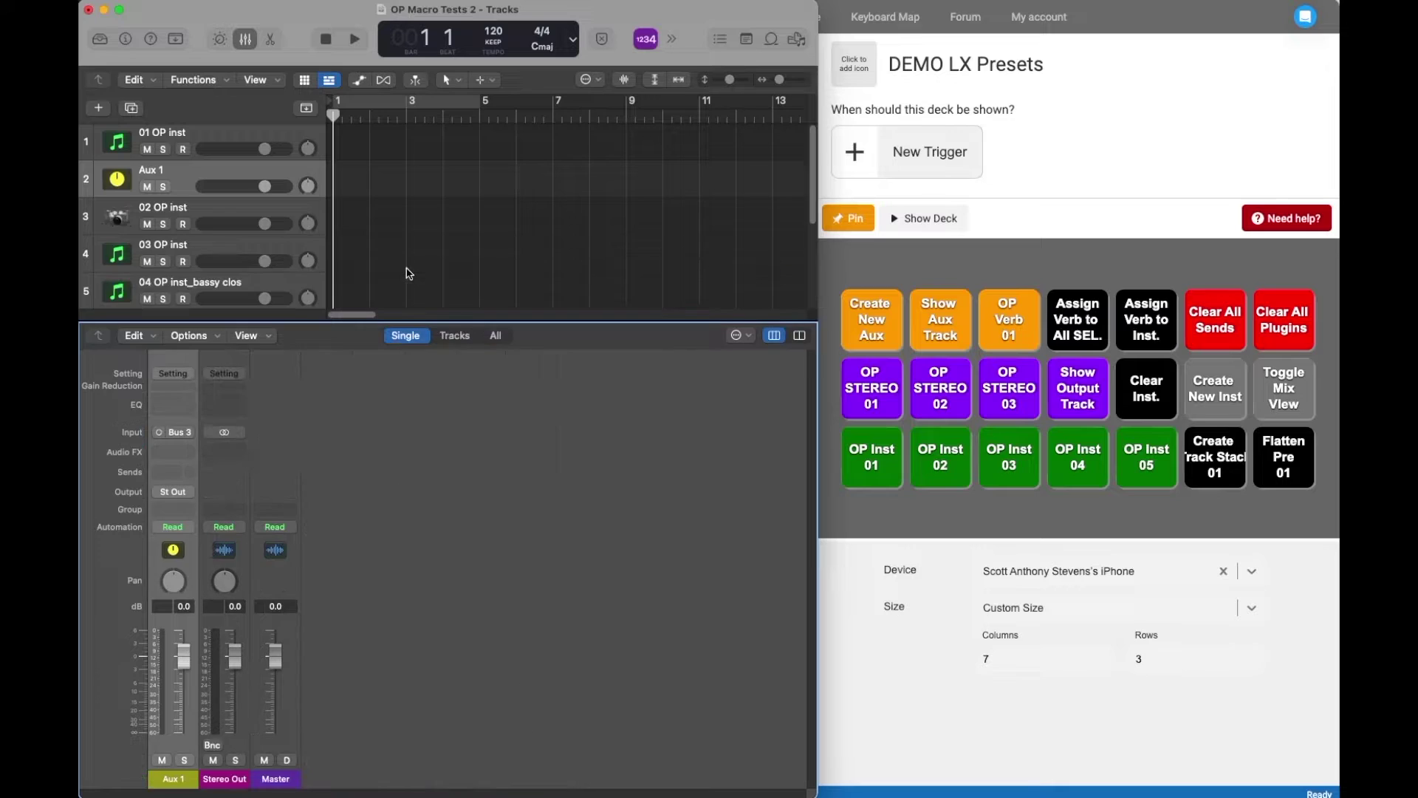
Load the OP Verb 01 preset onto Aux 1 and inspect its ValhallaSupermassive reverb.
click(987, 322)
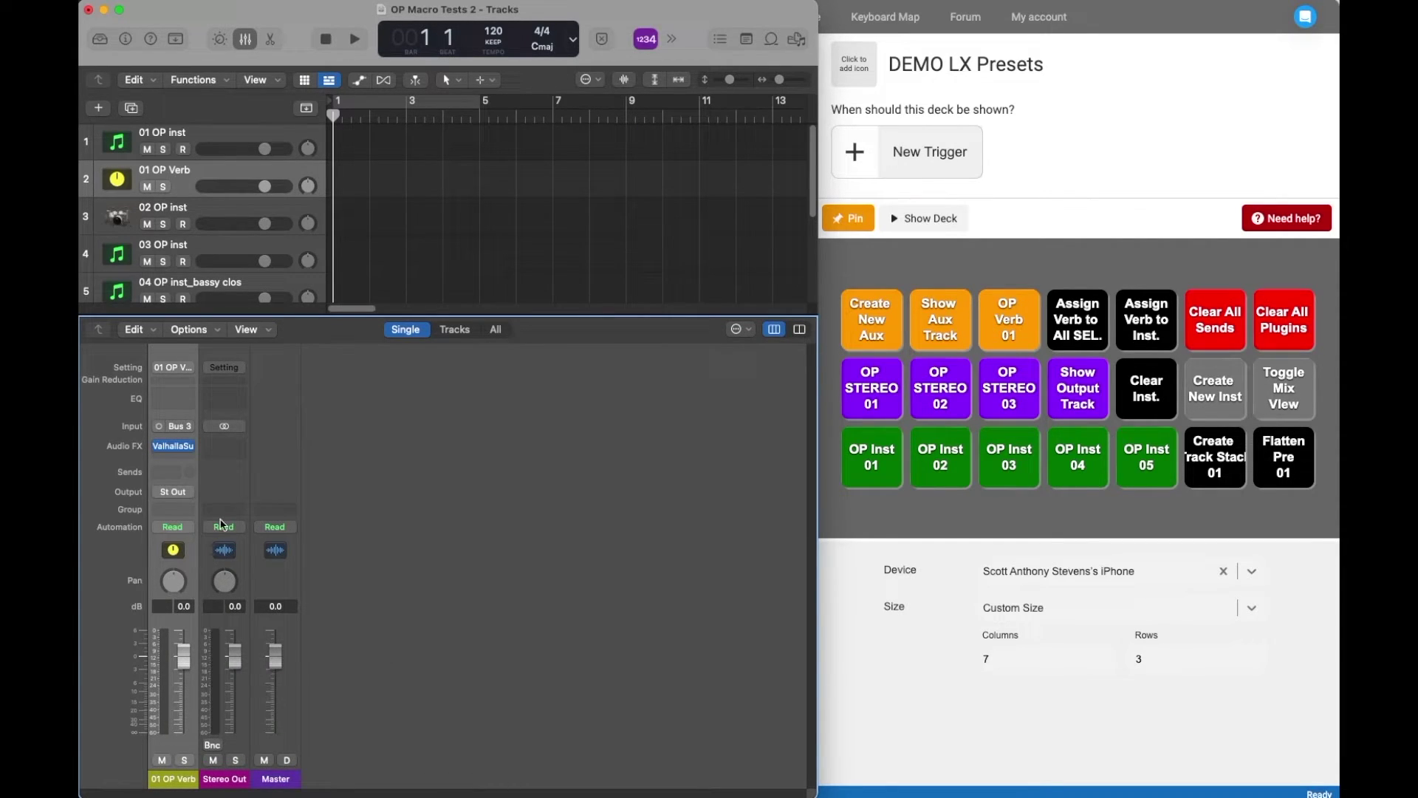
click(171, 447)
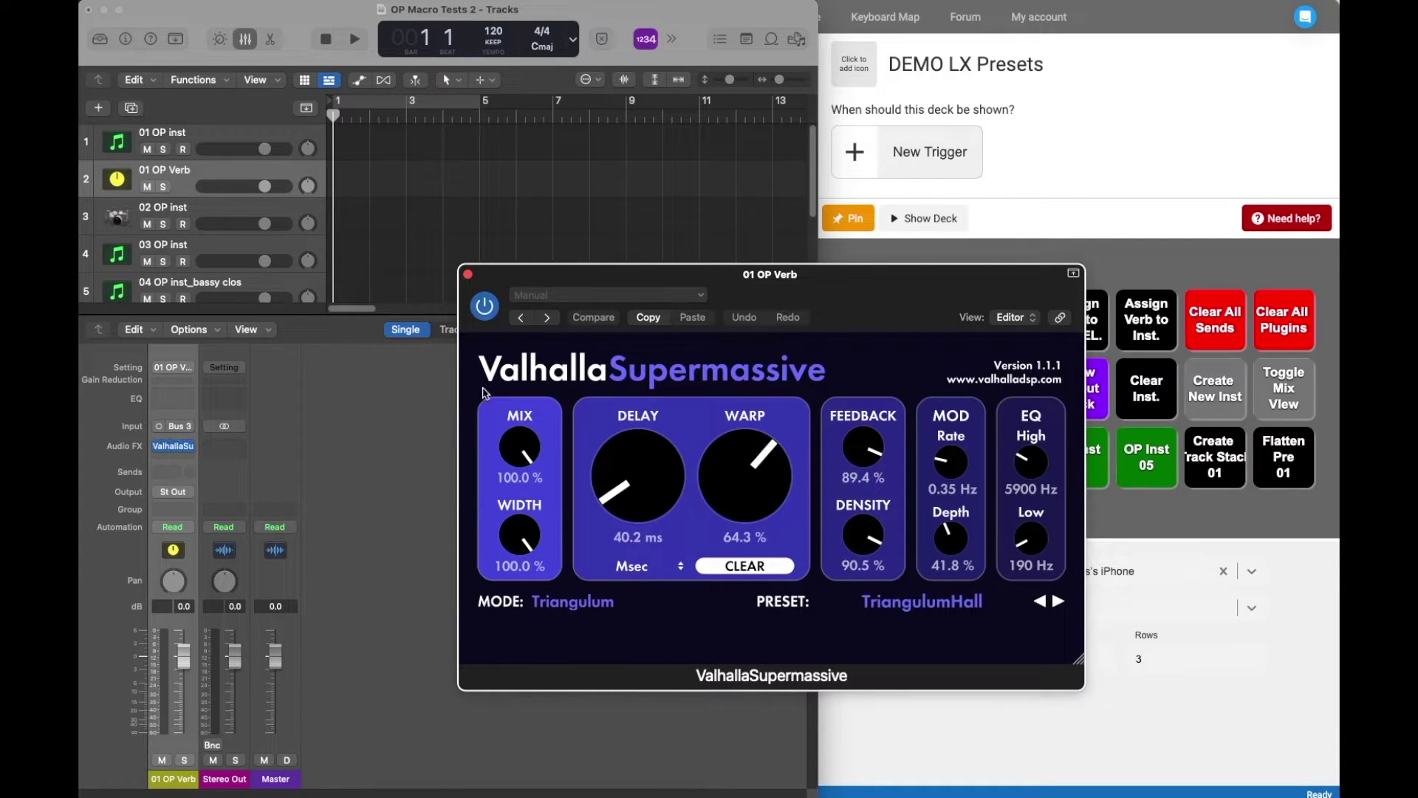
click(468, 274)
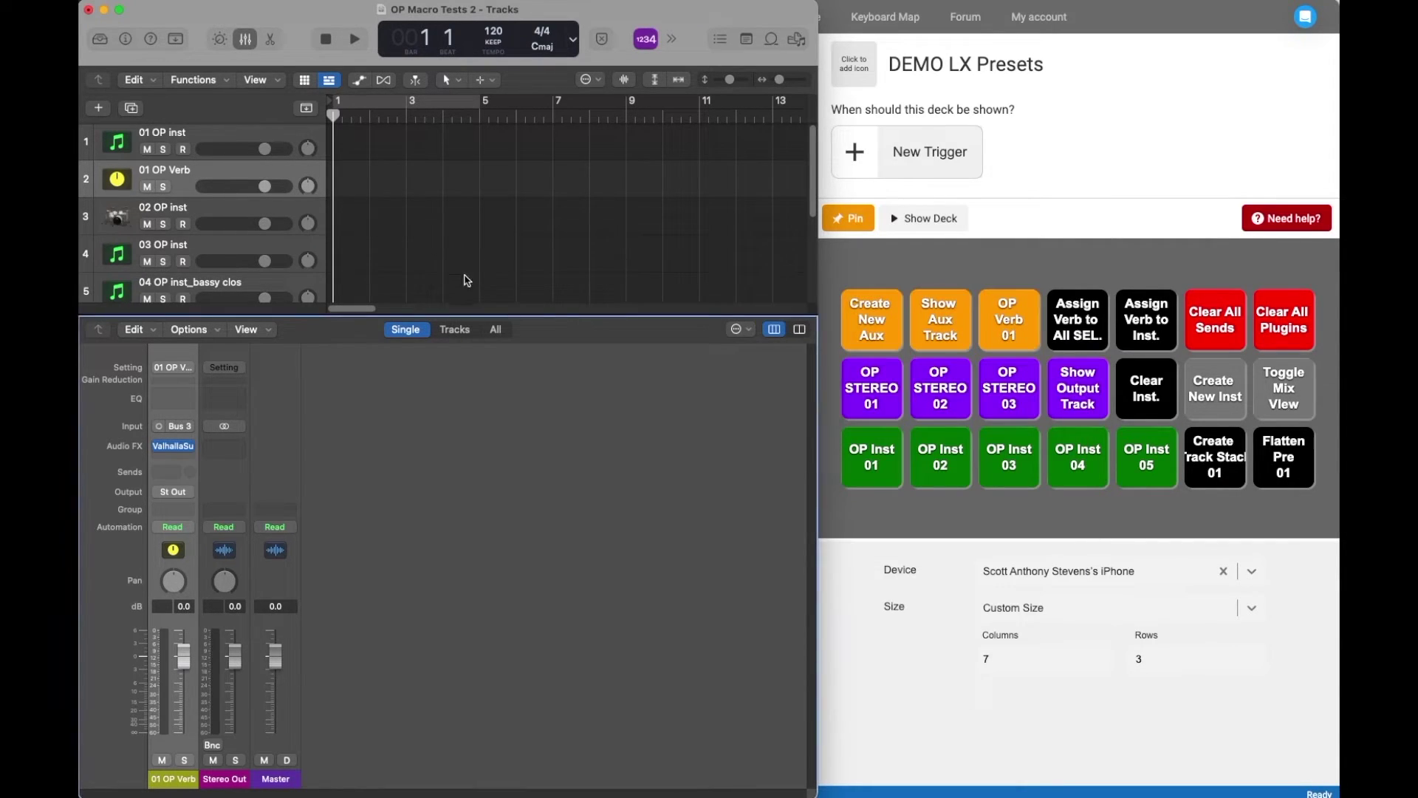
click(172, 368)
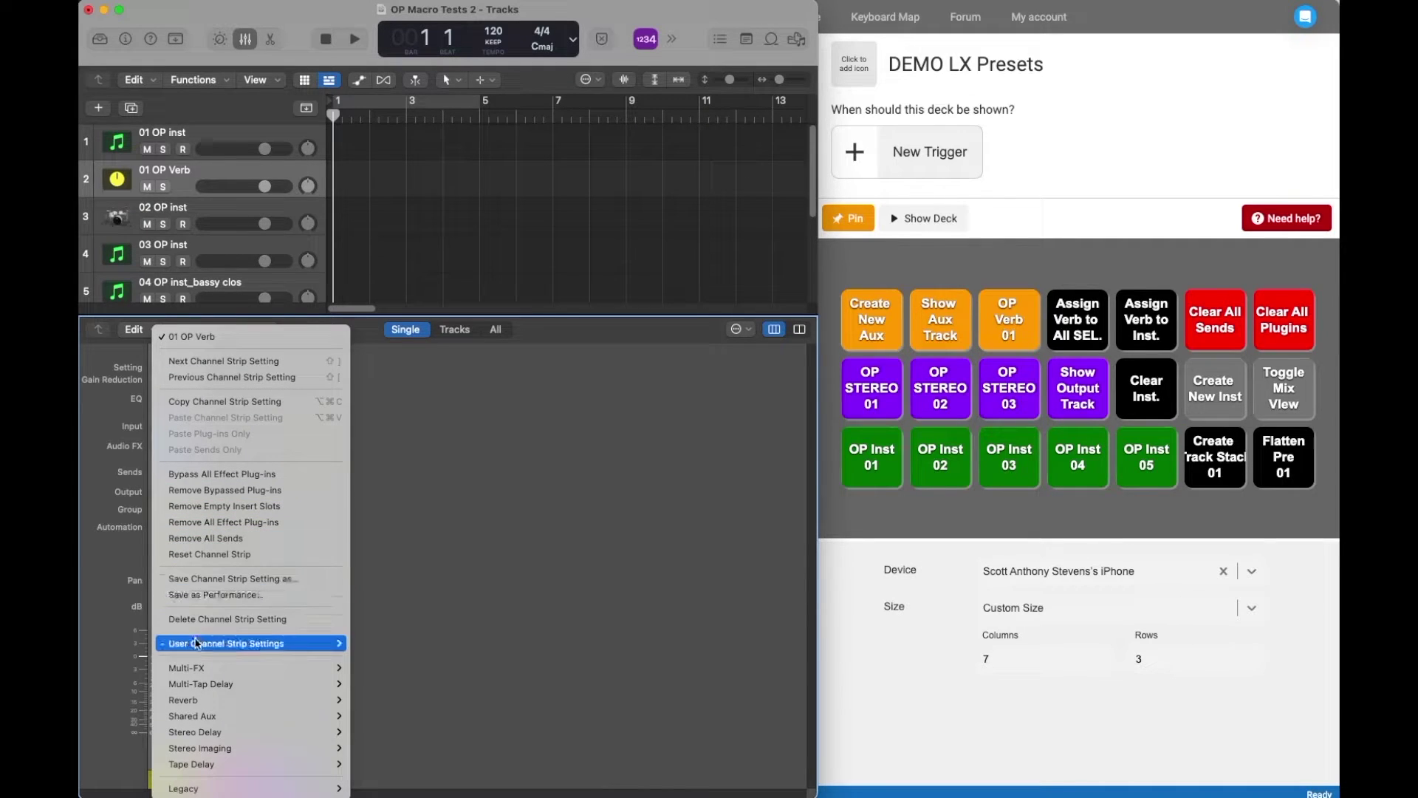
click(254, 578)
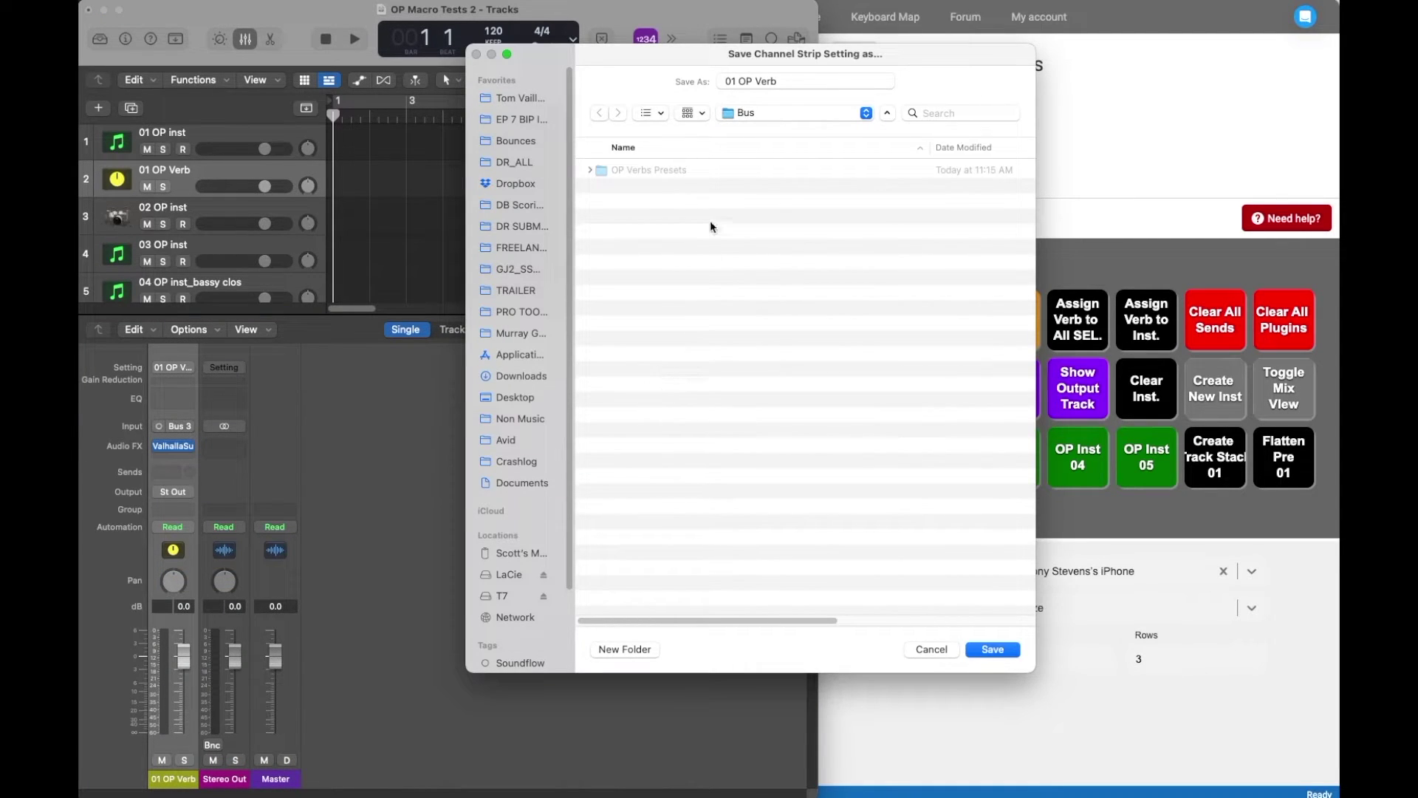
click(927, 647)
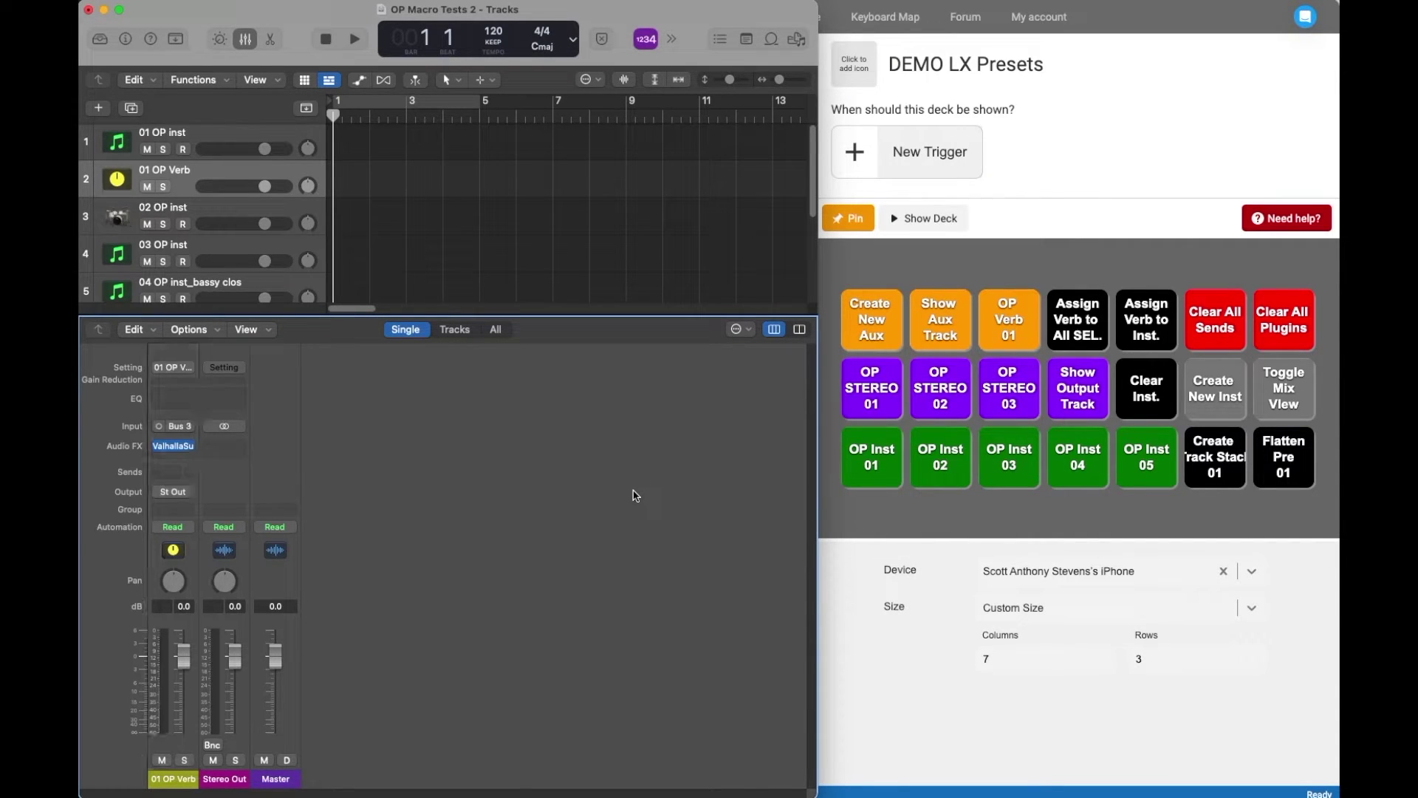
Show the Stereo Out output track in the arrangement and add a Channel EQ to it.
key(x)
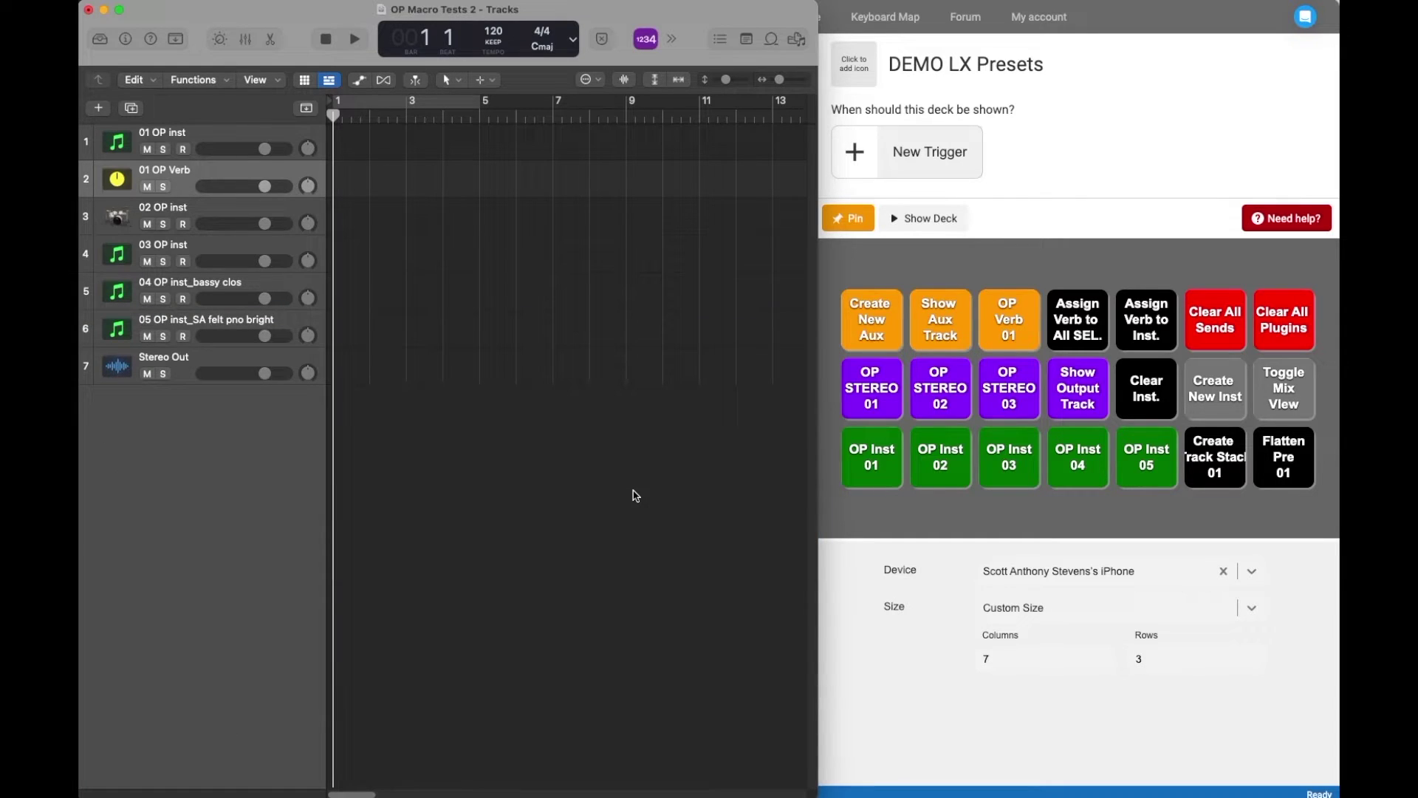
click(233, 363)
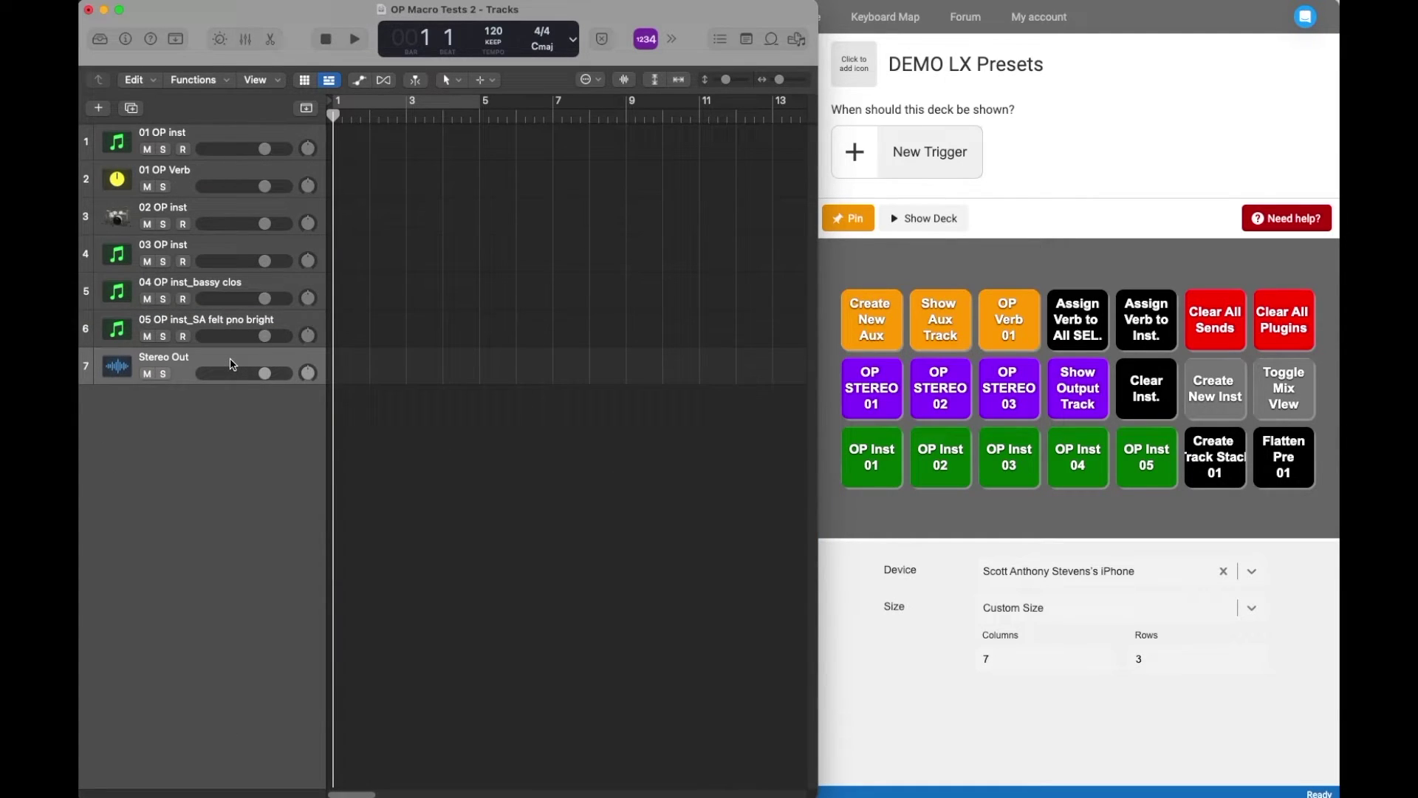
key(Up)
key(x)
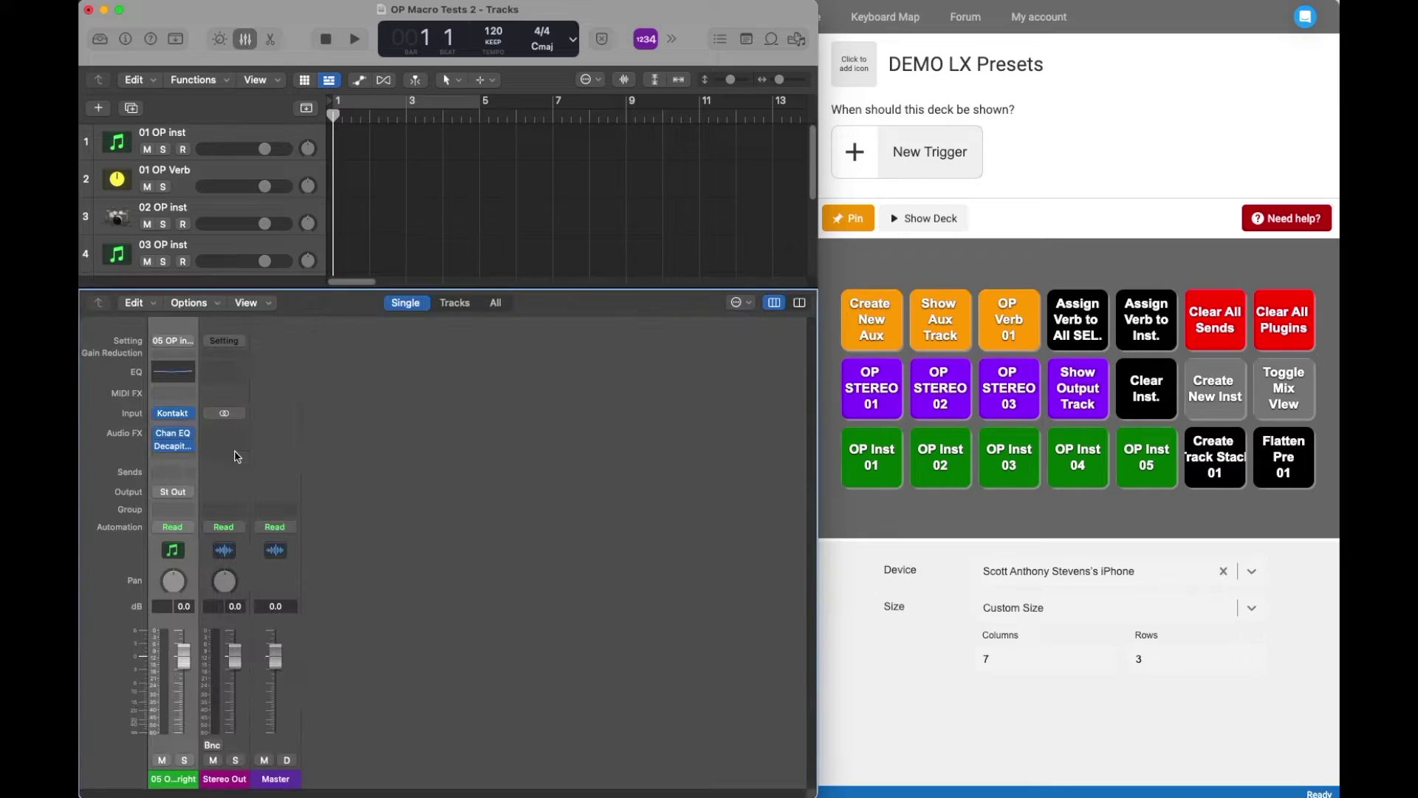
click(232, 780)
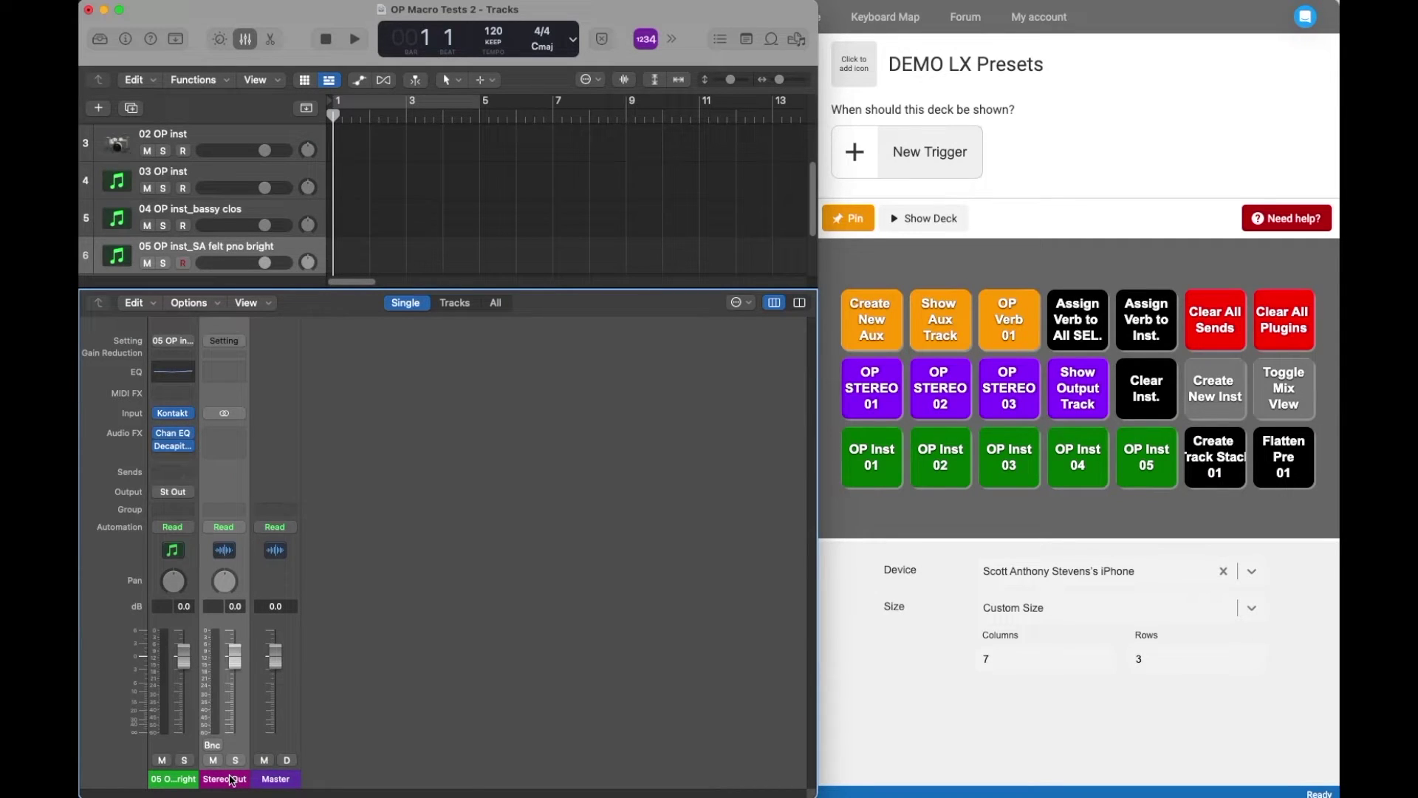
right_click(232, 779)
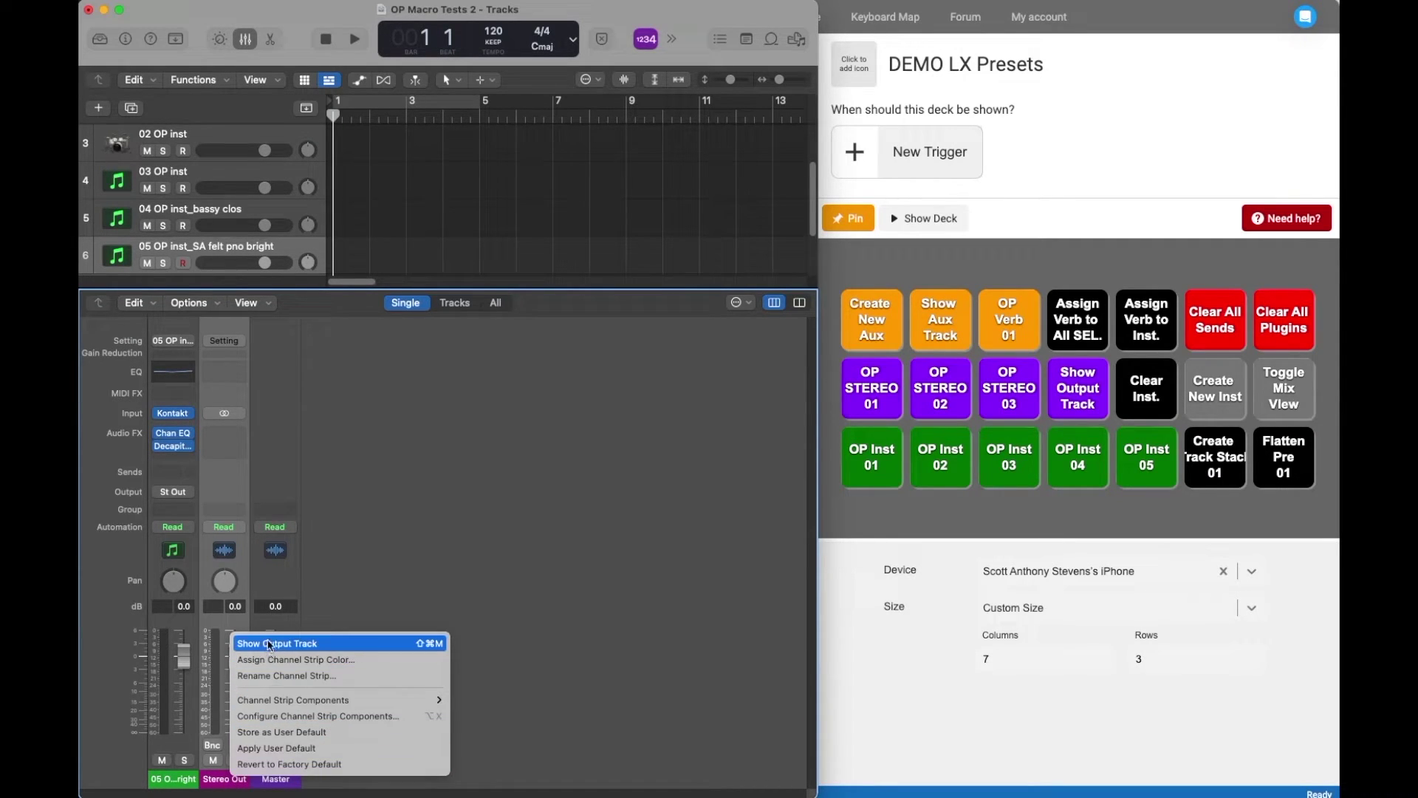
click(537, 650)
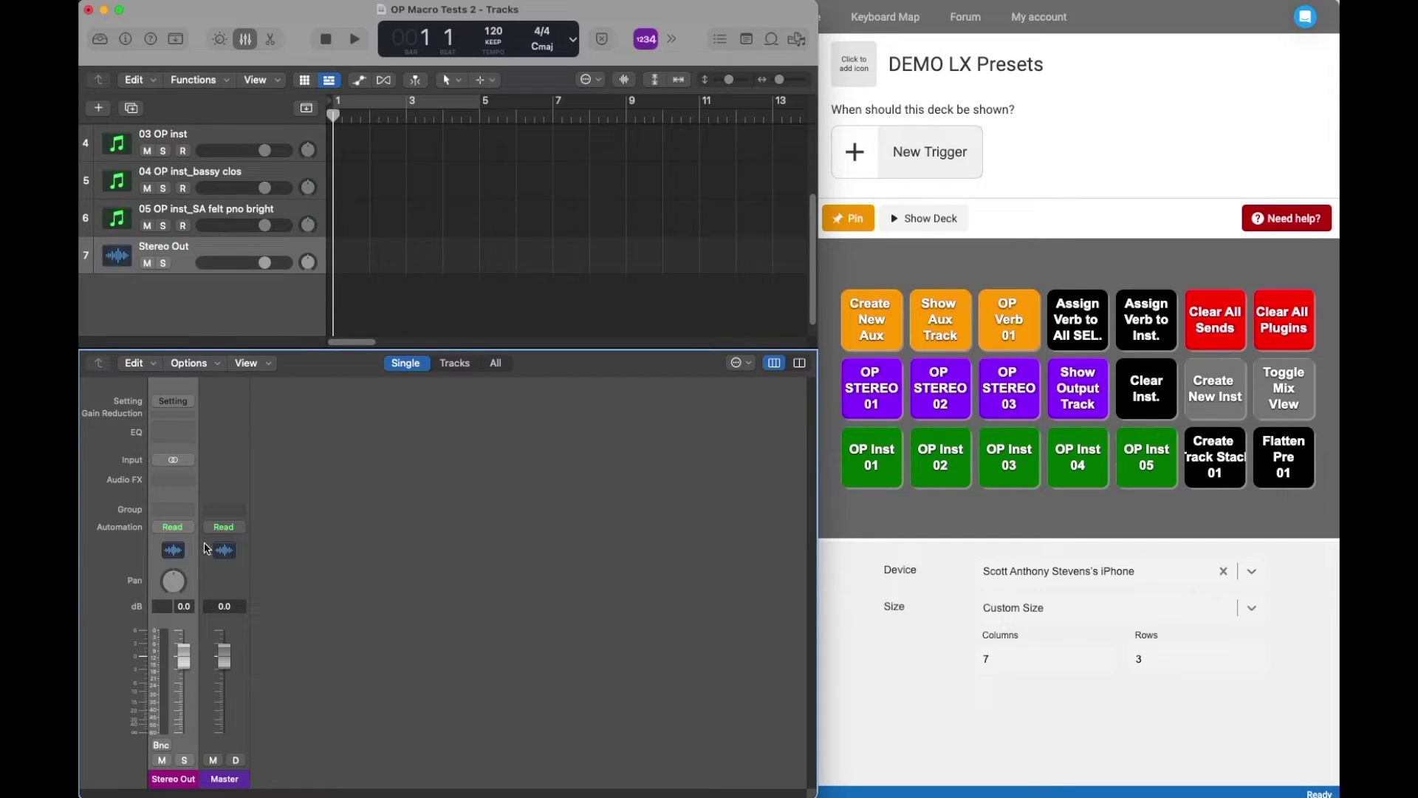
click(171, 429)
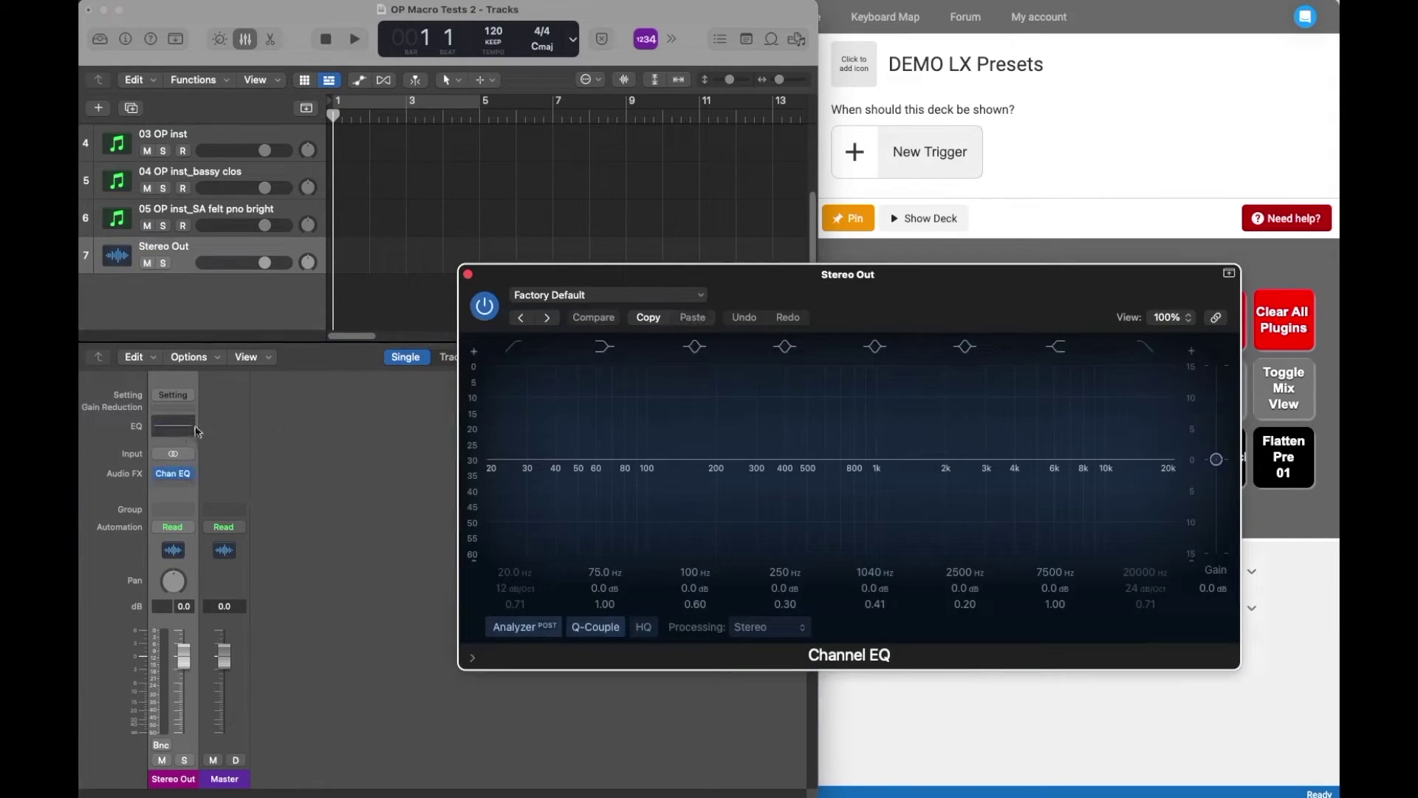
click(468, 275)
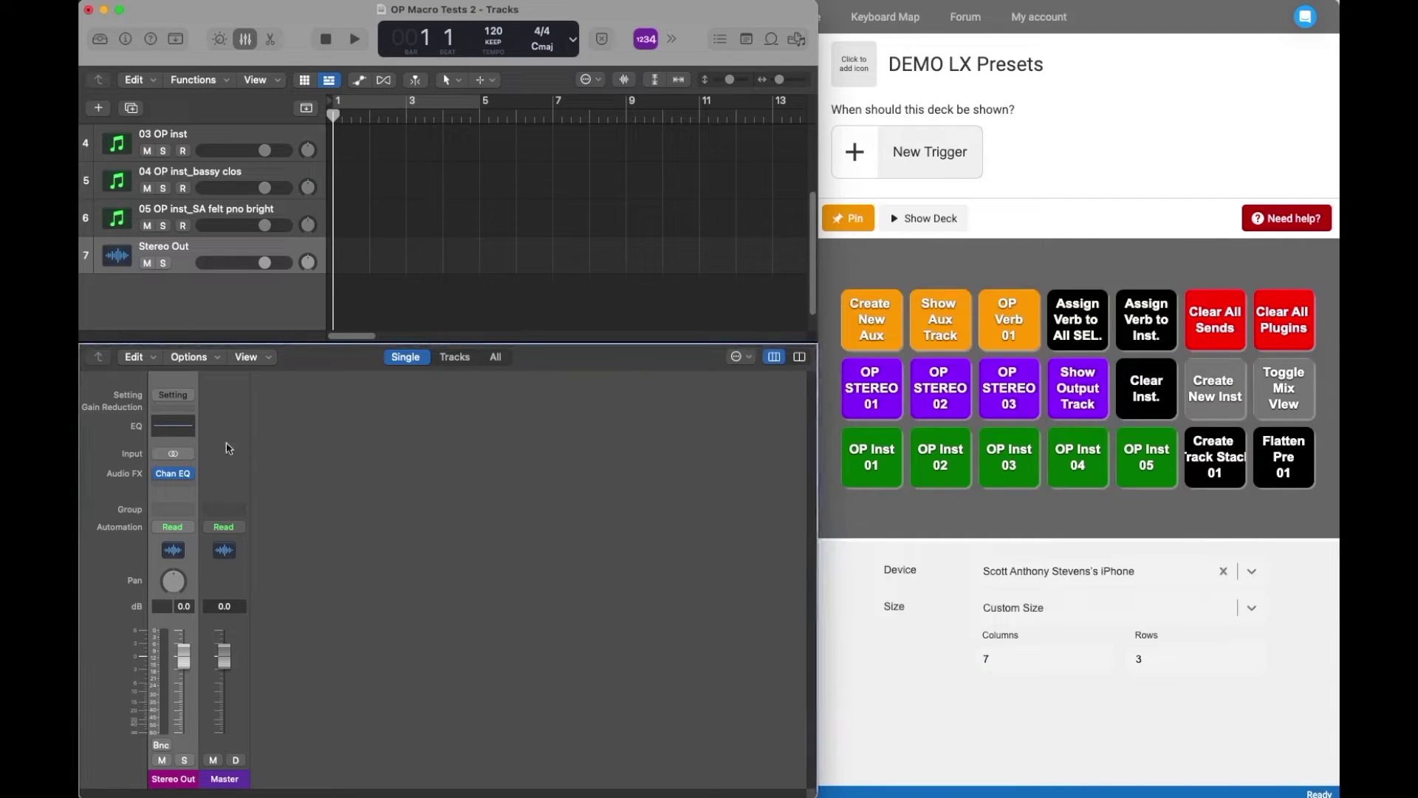
click(164, 486)
click(450, 432)
click(1286, 319)
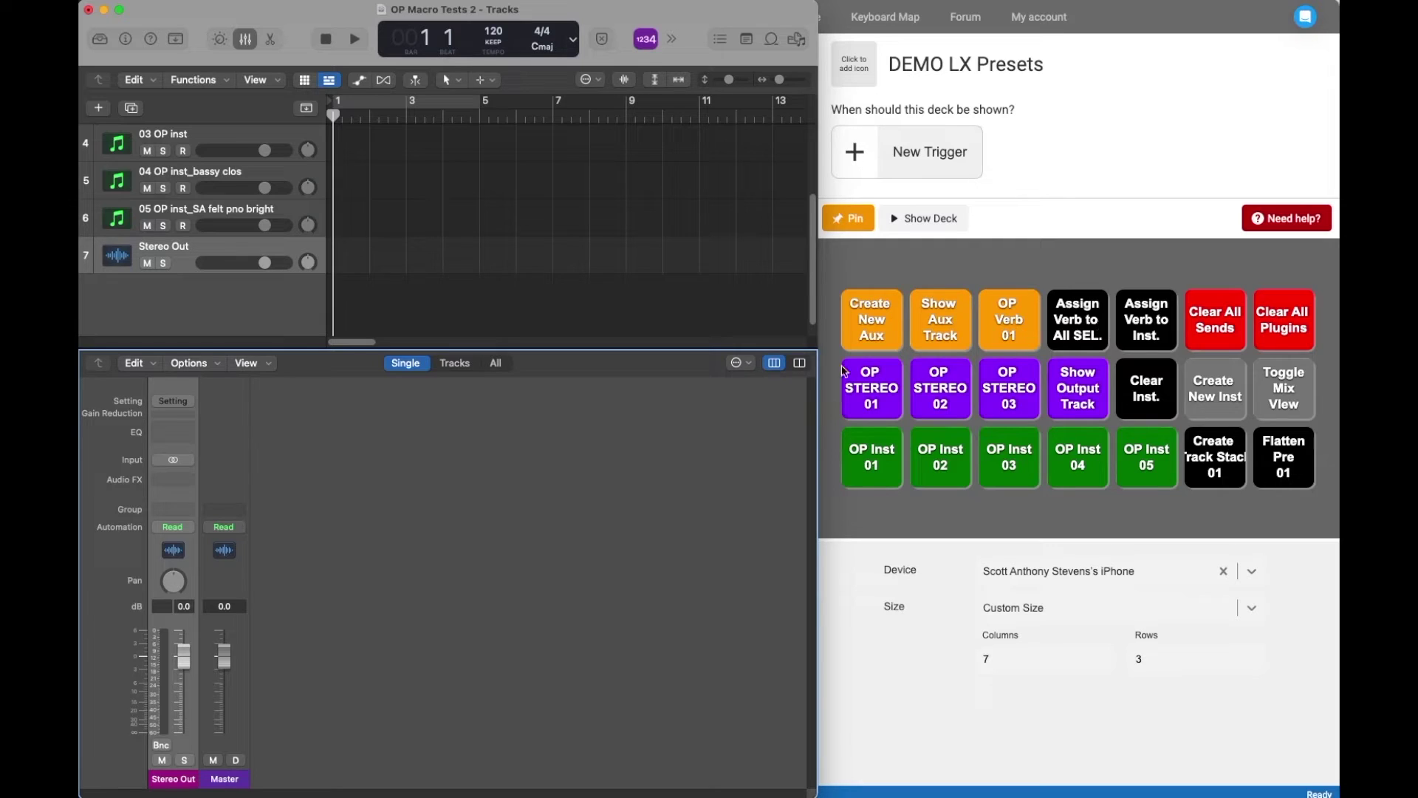
Load the OP Stereo 01 preset and inspect its Pro-Q, Pro-C 2 and Decapitator plugins.
click(879, 412)
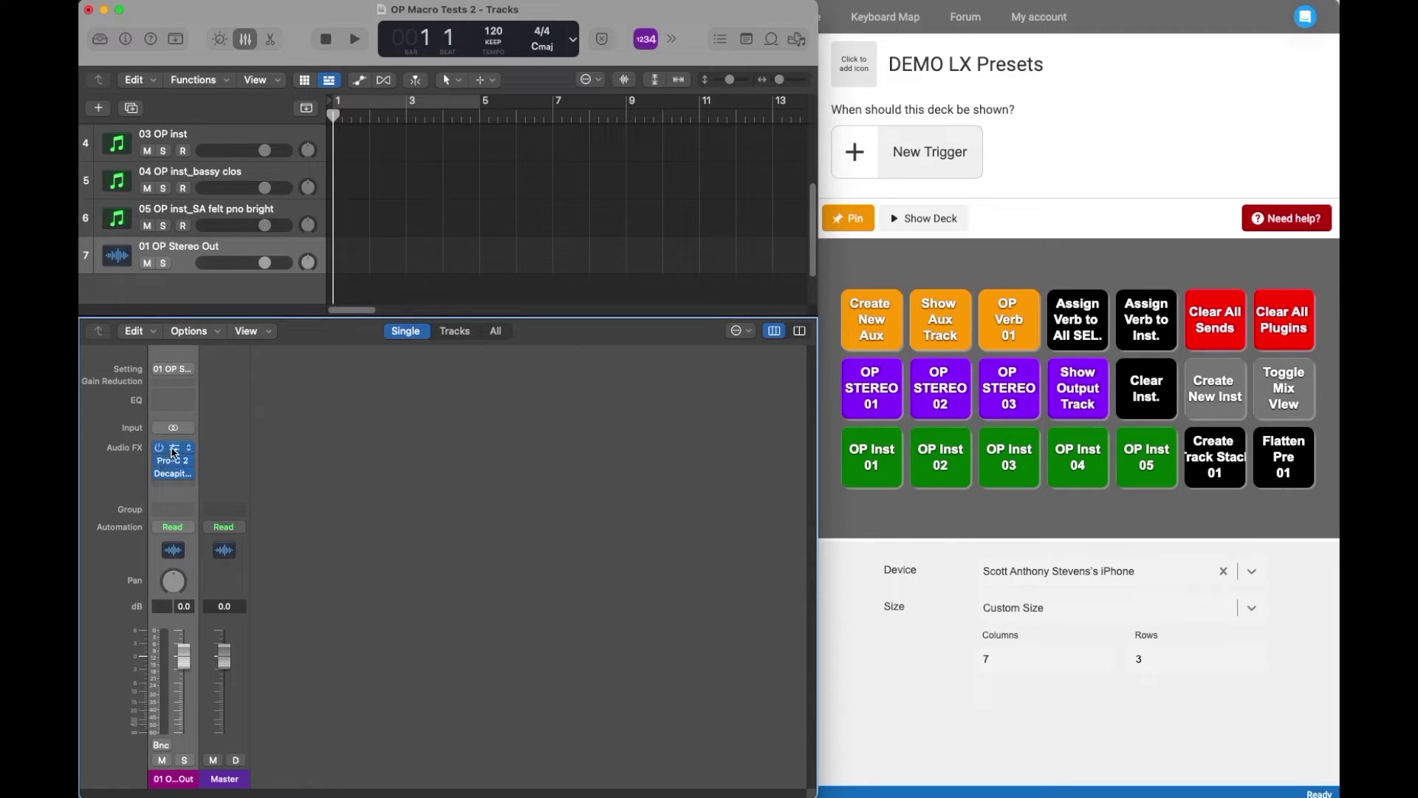
click(174, 449)
click(174, 449)
click(175, 461)
click(175, 461)
click(175, 473)
click(175, 474)
Load the OP Stereo 02 preset and inspect its Adaptive Limiter and Loudness Meter.
click(944, 390)
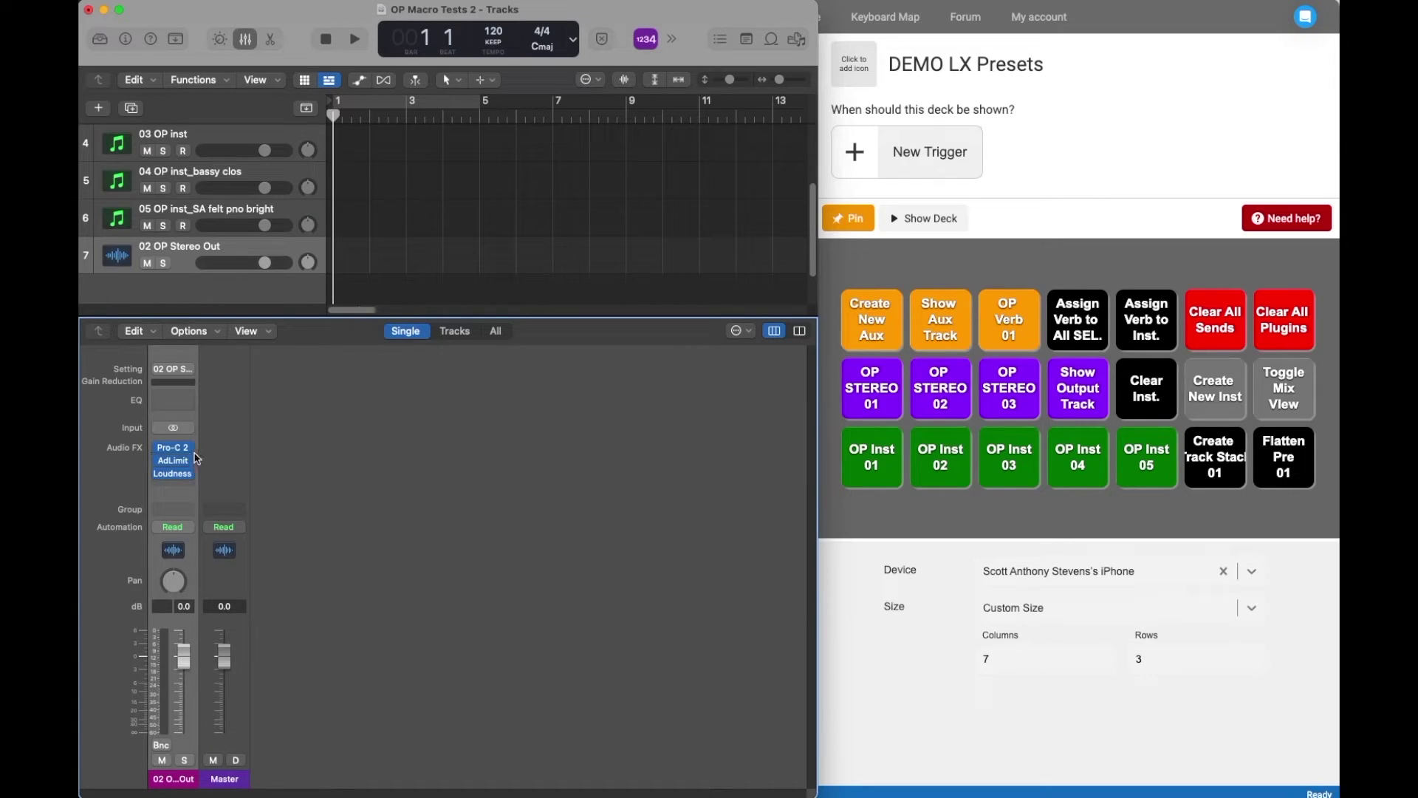
click(177, 464)
click(177, 464)
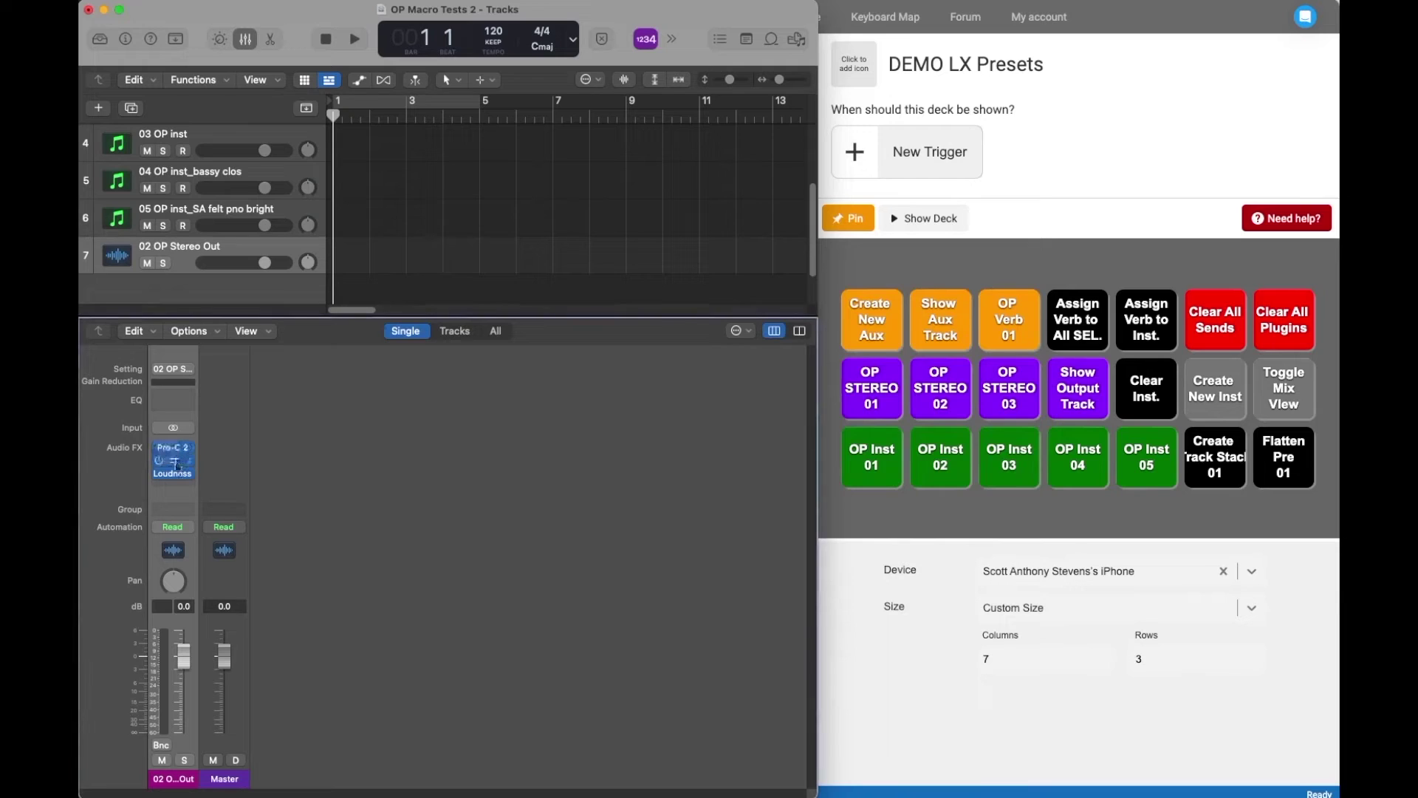
click(176, 476)
click(177, 477)
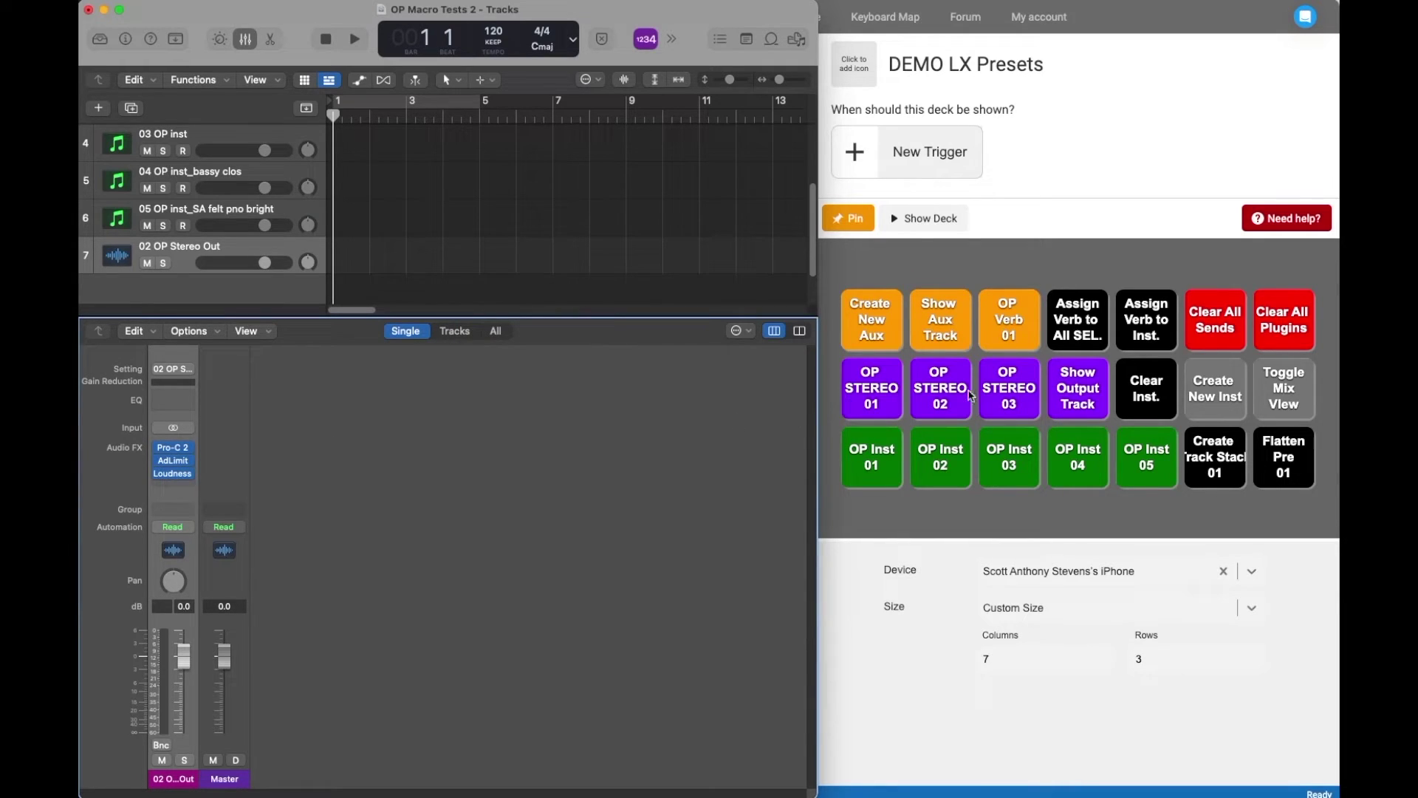
Load the OP Stereo 03 preset and inspect its Fresh Air plugin and empty slot.
click(1006, 391)
mouse_move(176, 461)
click(176, 463)
click(176, 463)
click(175, 481)
click(163, 489)
Dismiss the channel strip setting options and cancel the Save Channel Strip Setting dialog.
click(171, 369)
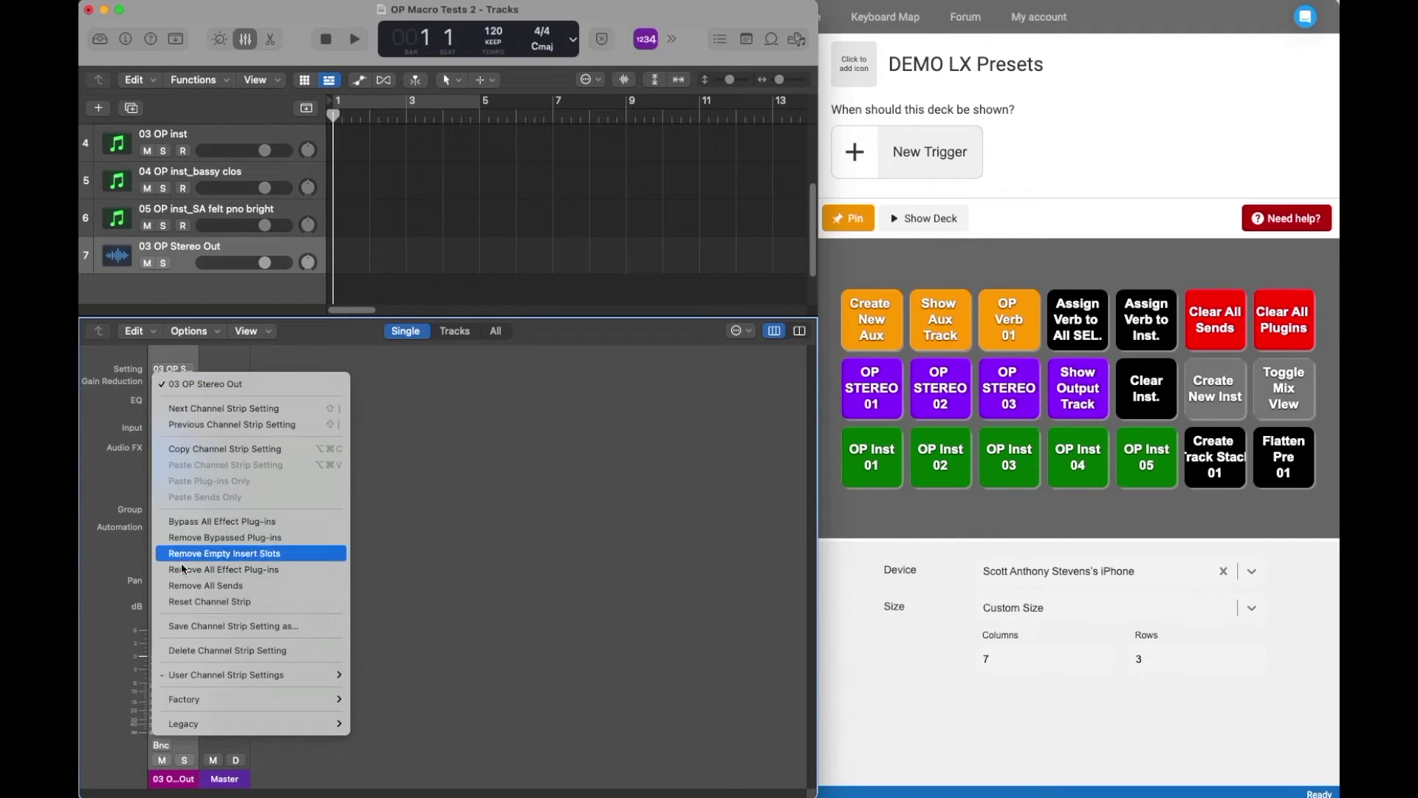
click(186, 625)
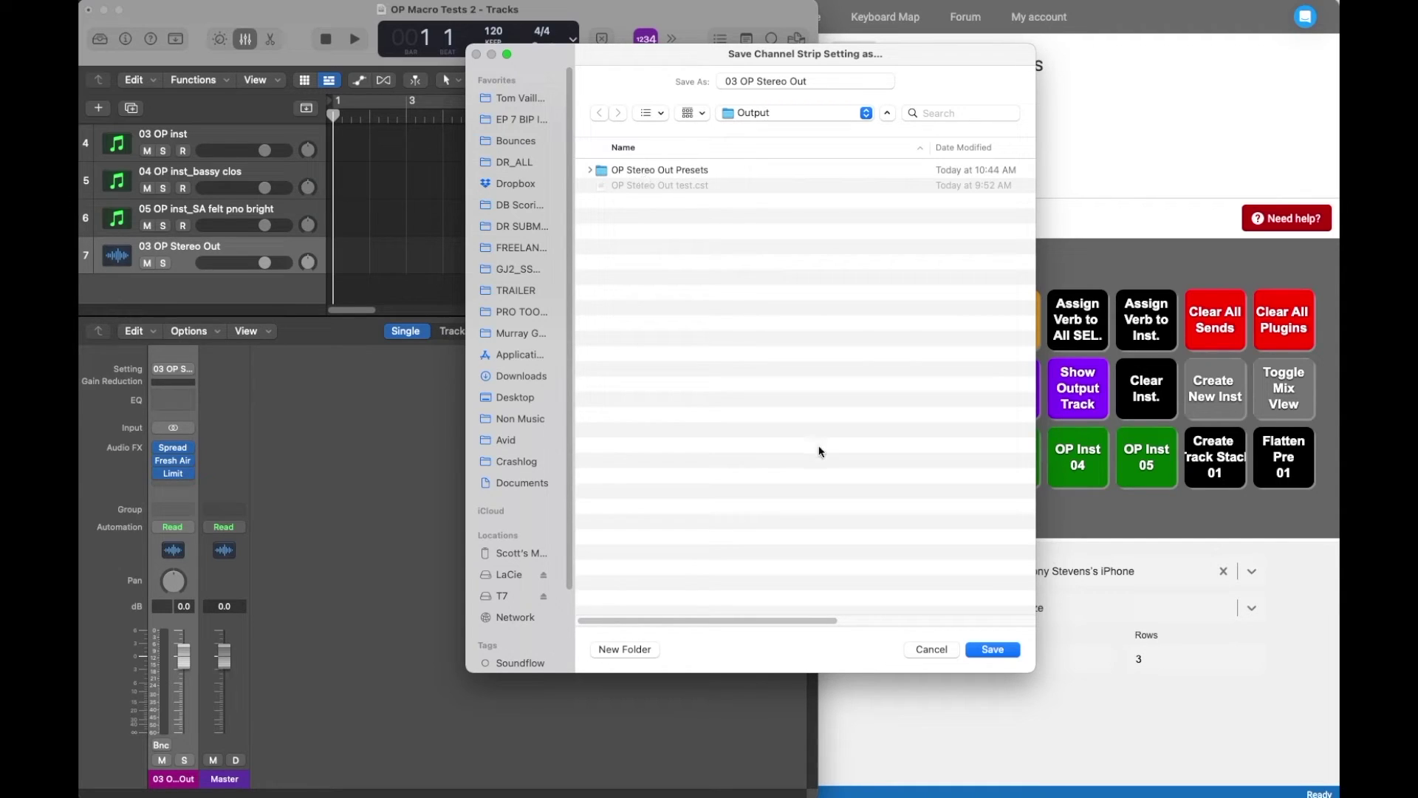
click(936, 651)
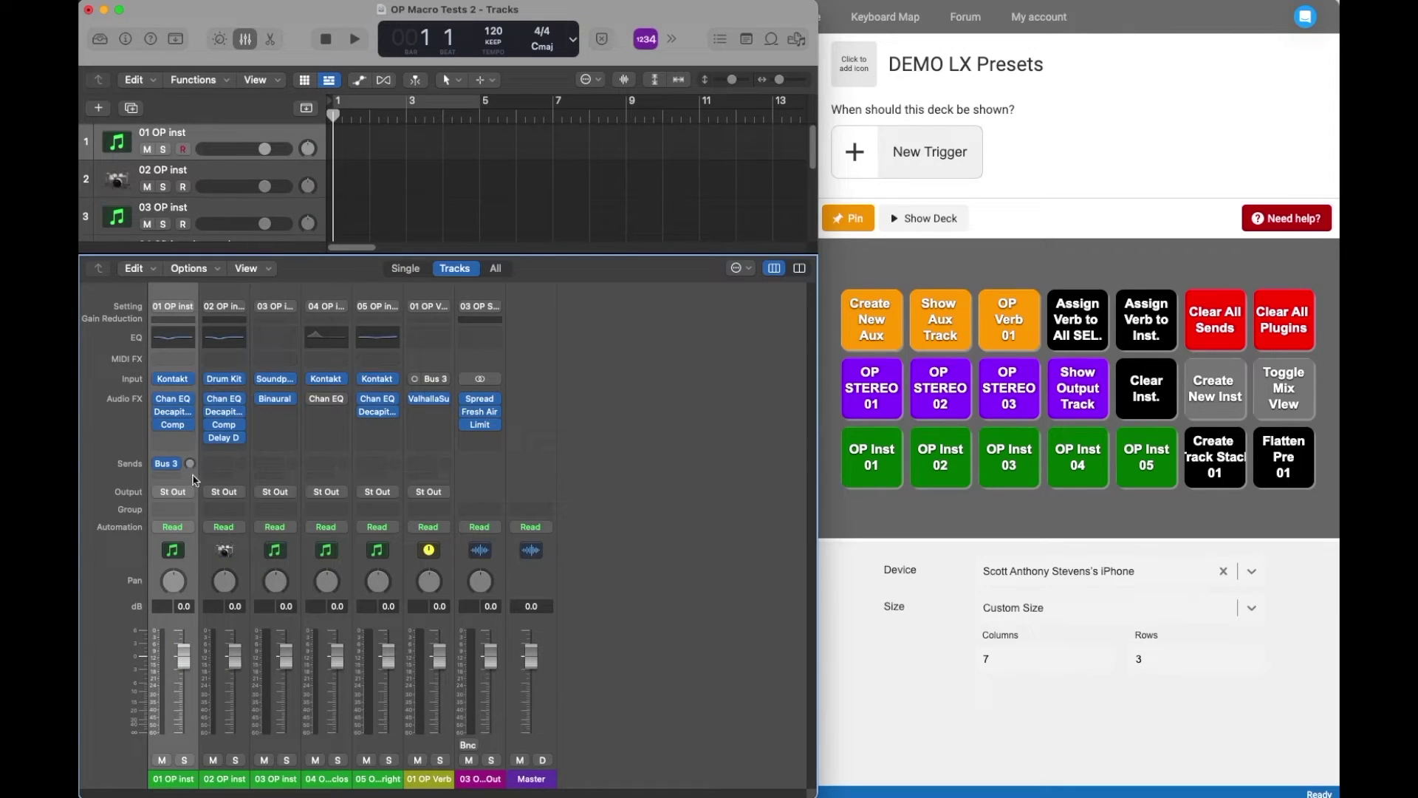
Check 02 OP inst's send options without choosing a bus, then reselect 01 OP inst.
click(212, 475)
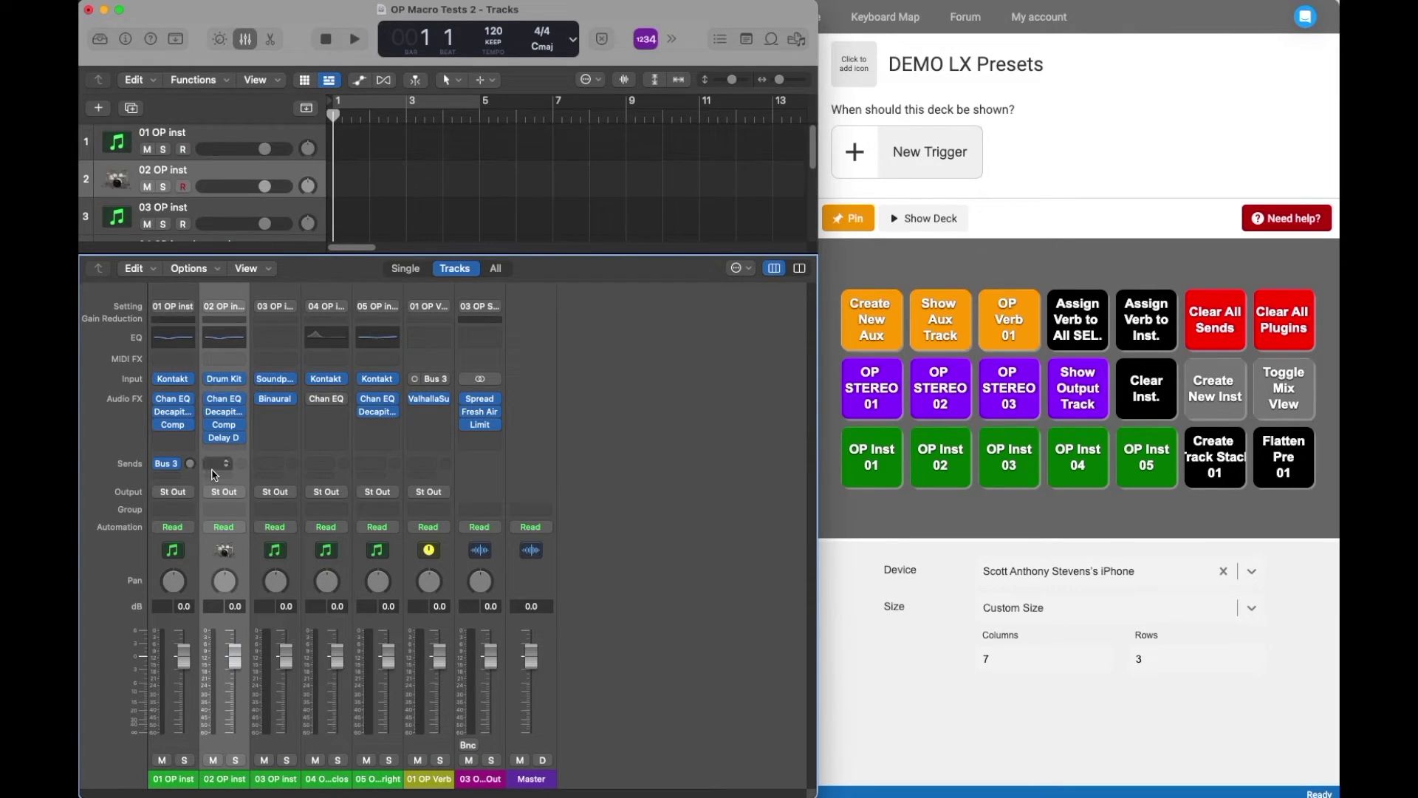
click(211, 469)
click(187, 480)
click(189, 782)
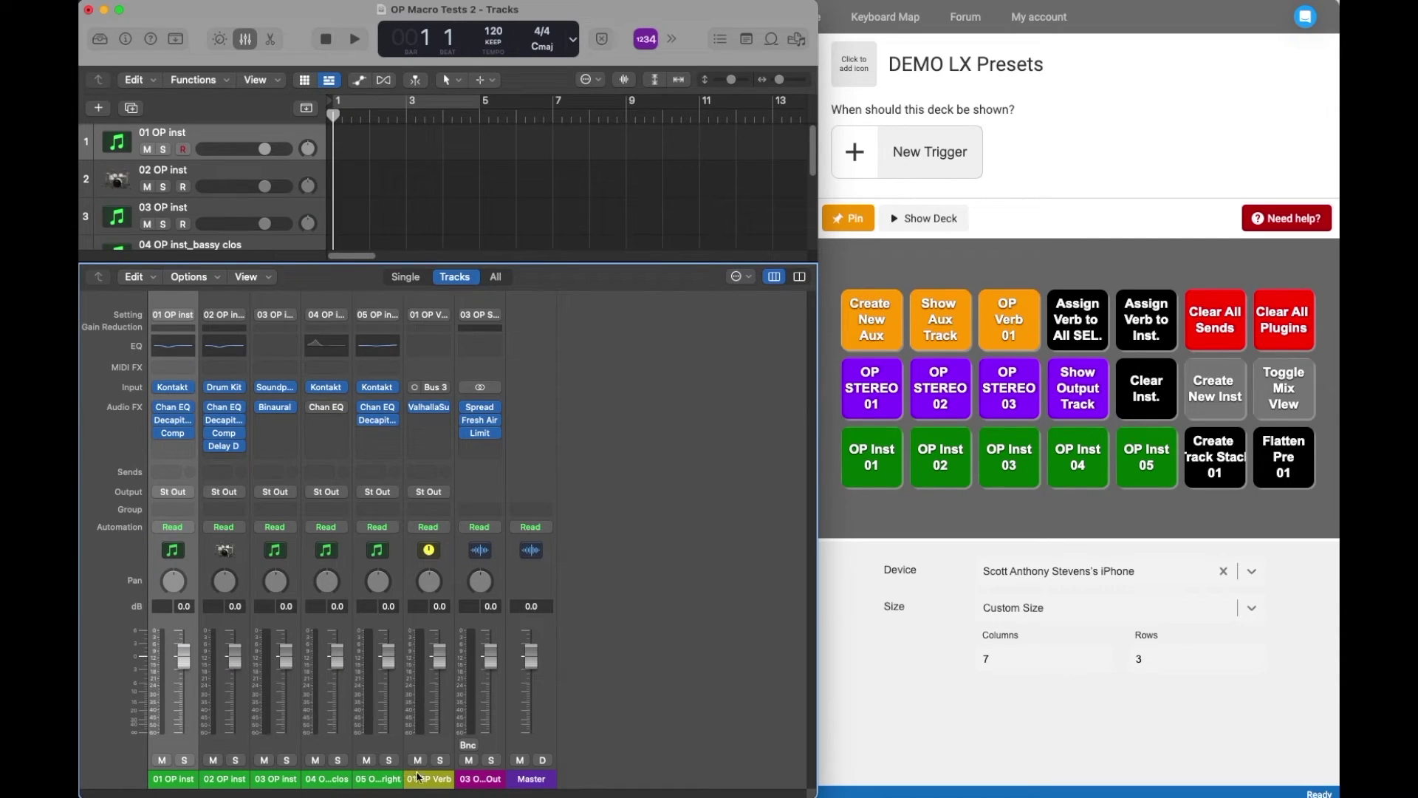
Refresh the mixer and give all five instrument tracks a Bus 3 reverb send at -12.0 dB.
key(x)
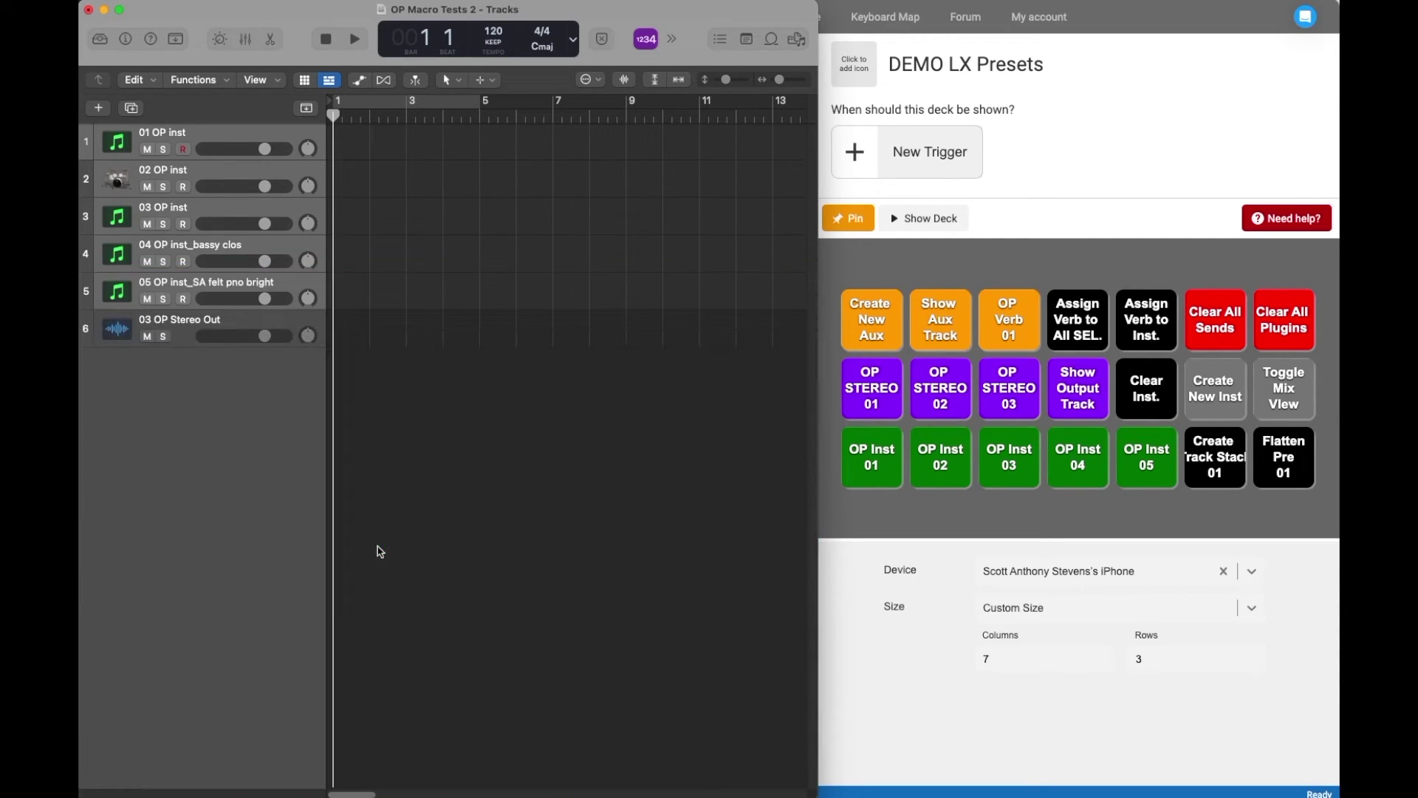
key(x)
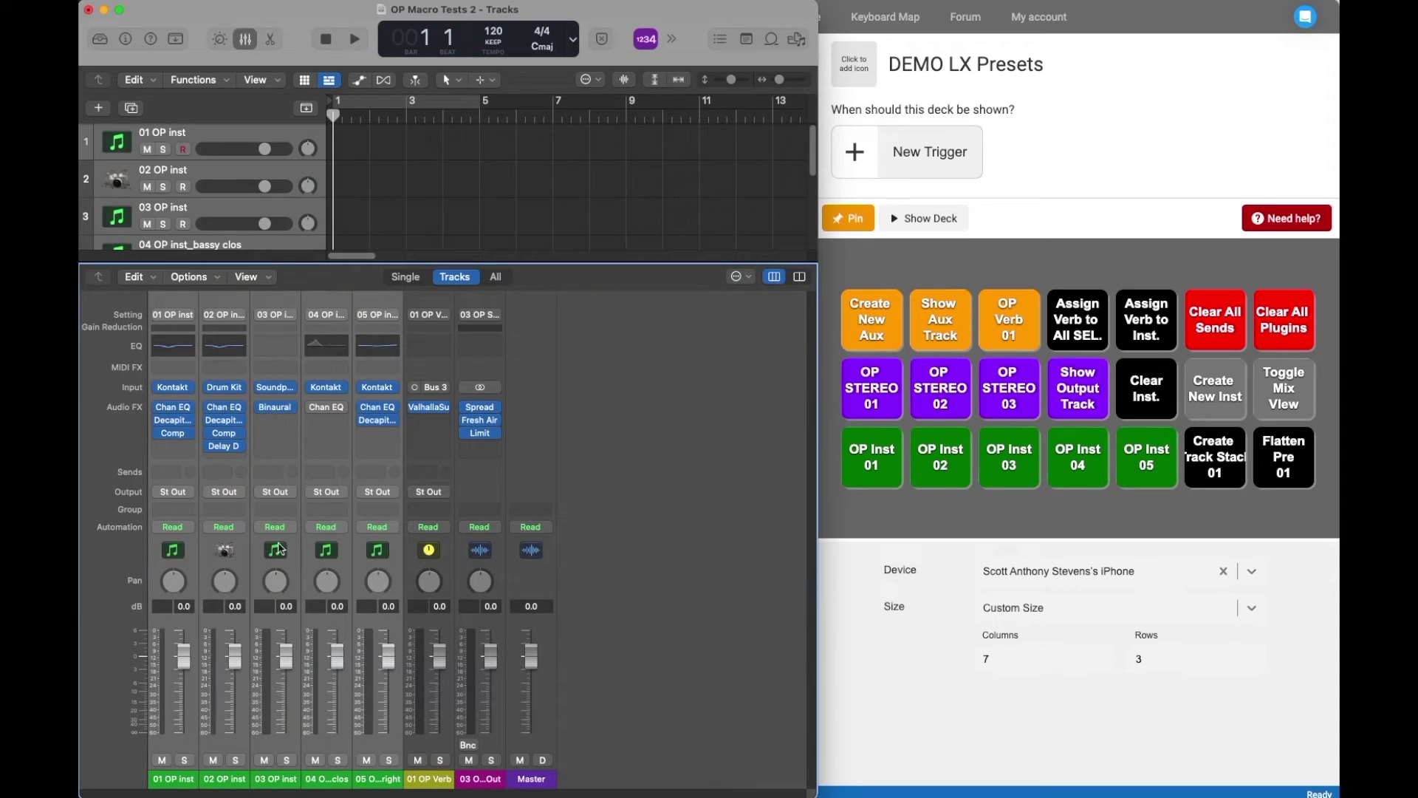
click(1066, 309)
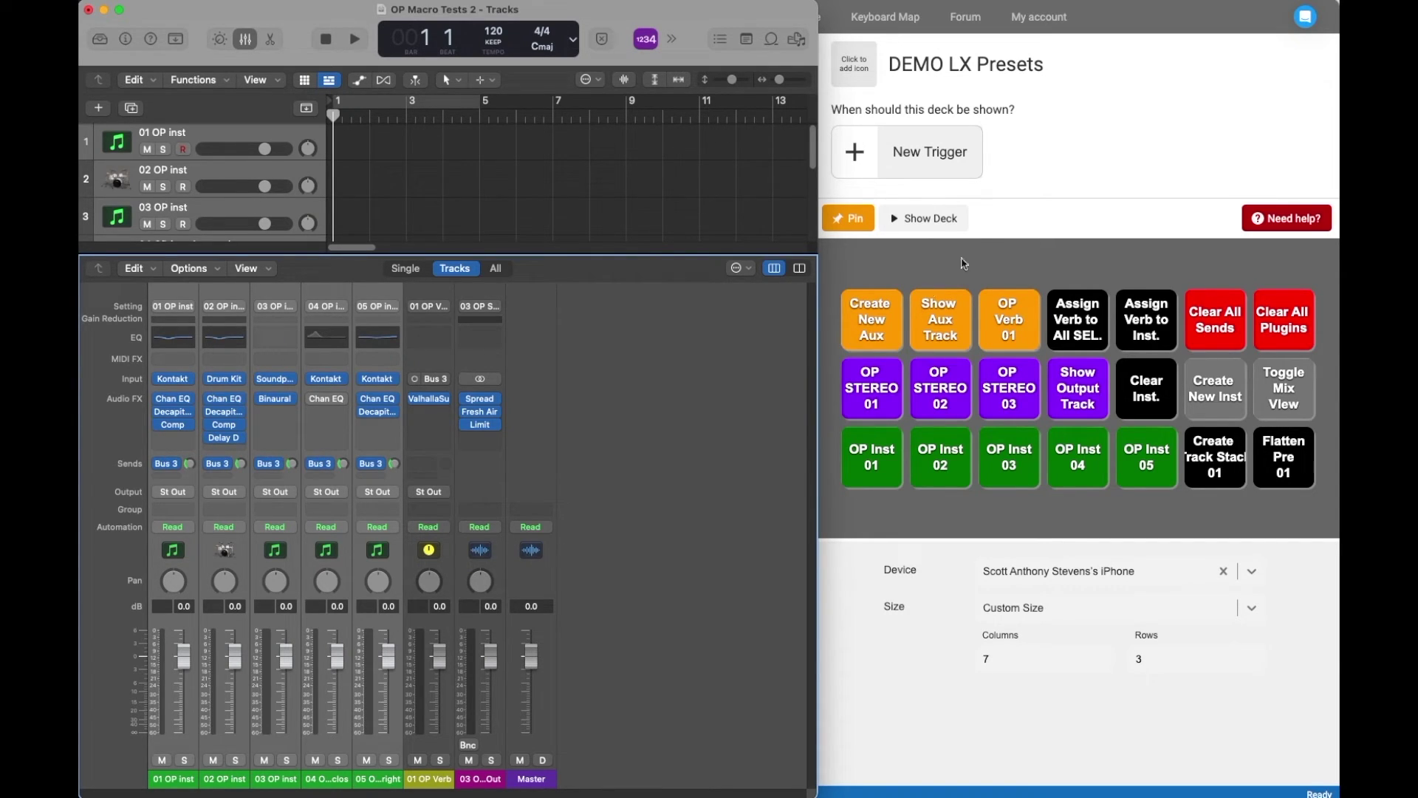
click(1071, 198)
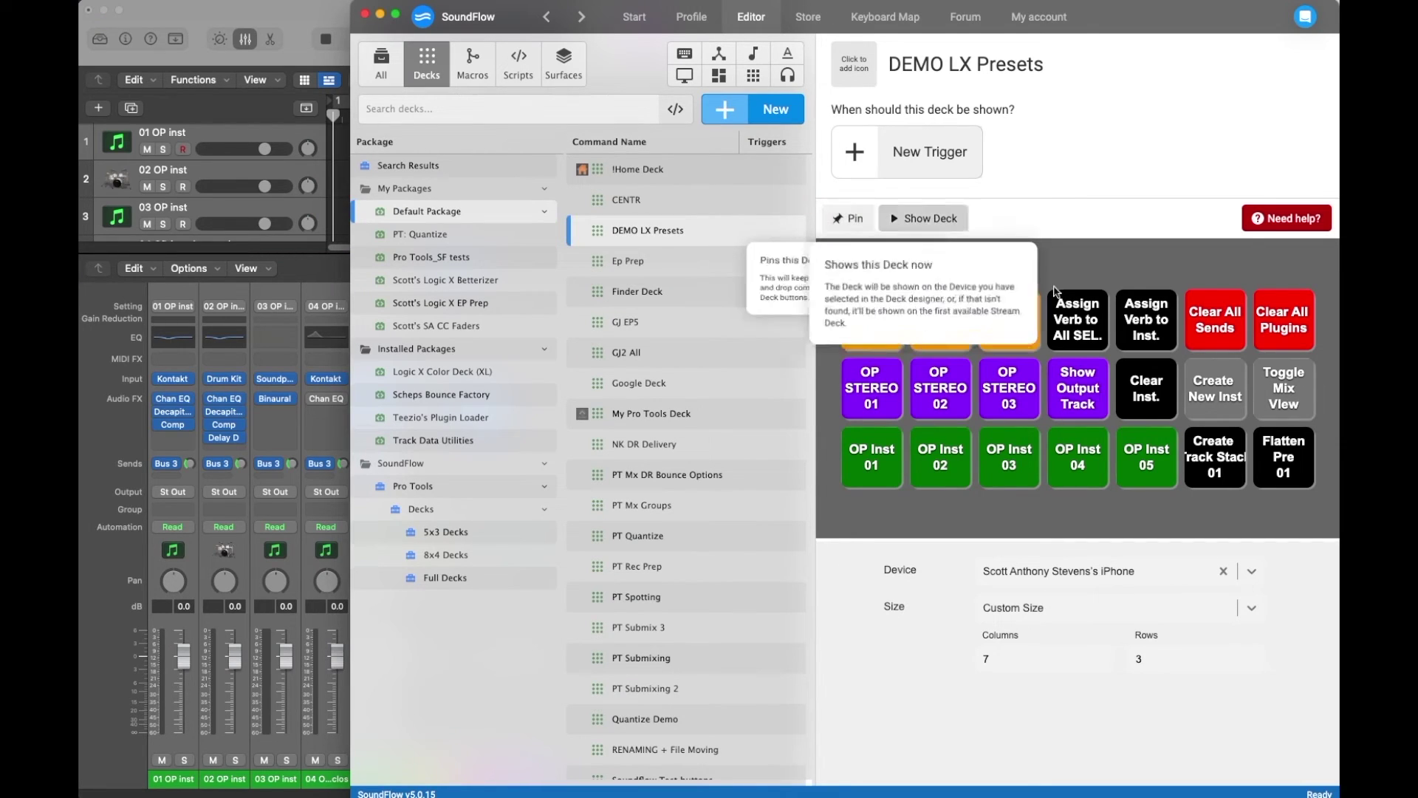
click(1088, 316)
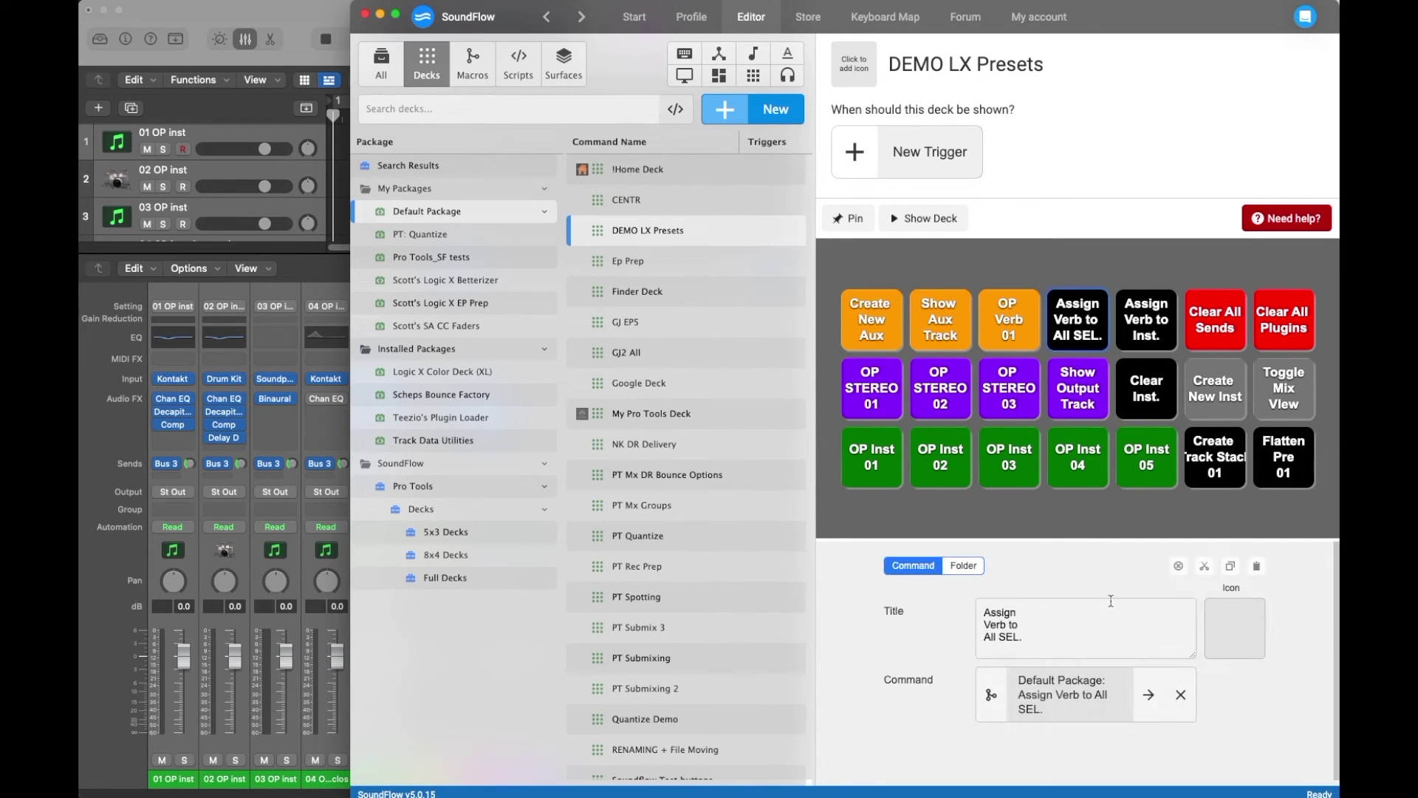
click(1144, 698)
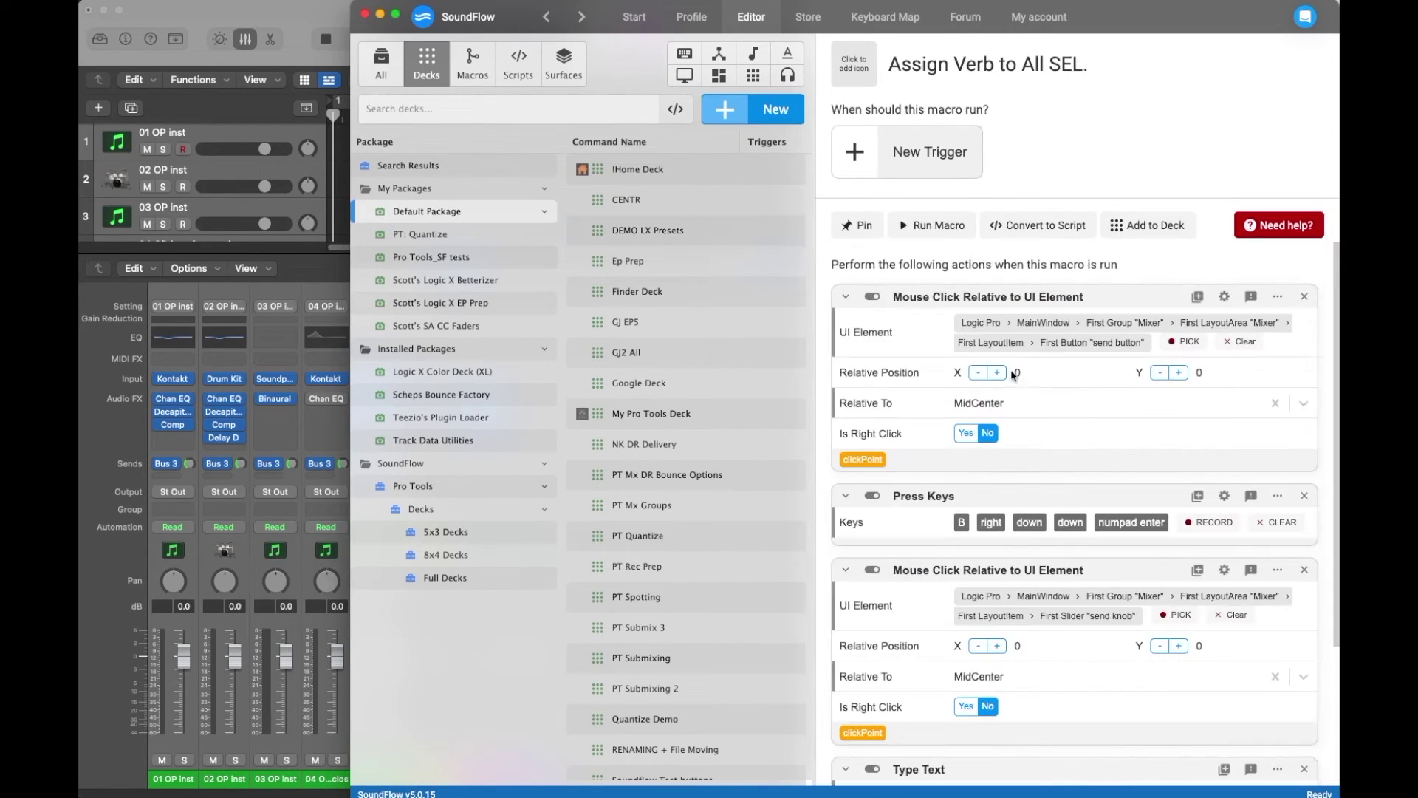
click(868, 229)
scroll(1069, 419, down, 2)
scroll(1069, 419, down, 3)
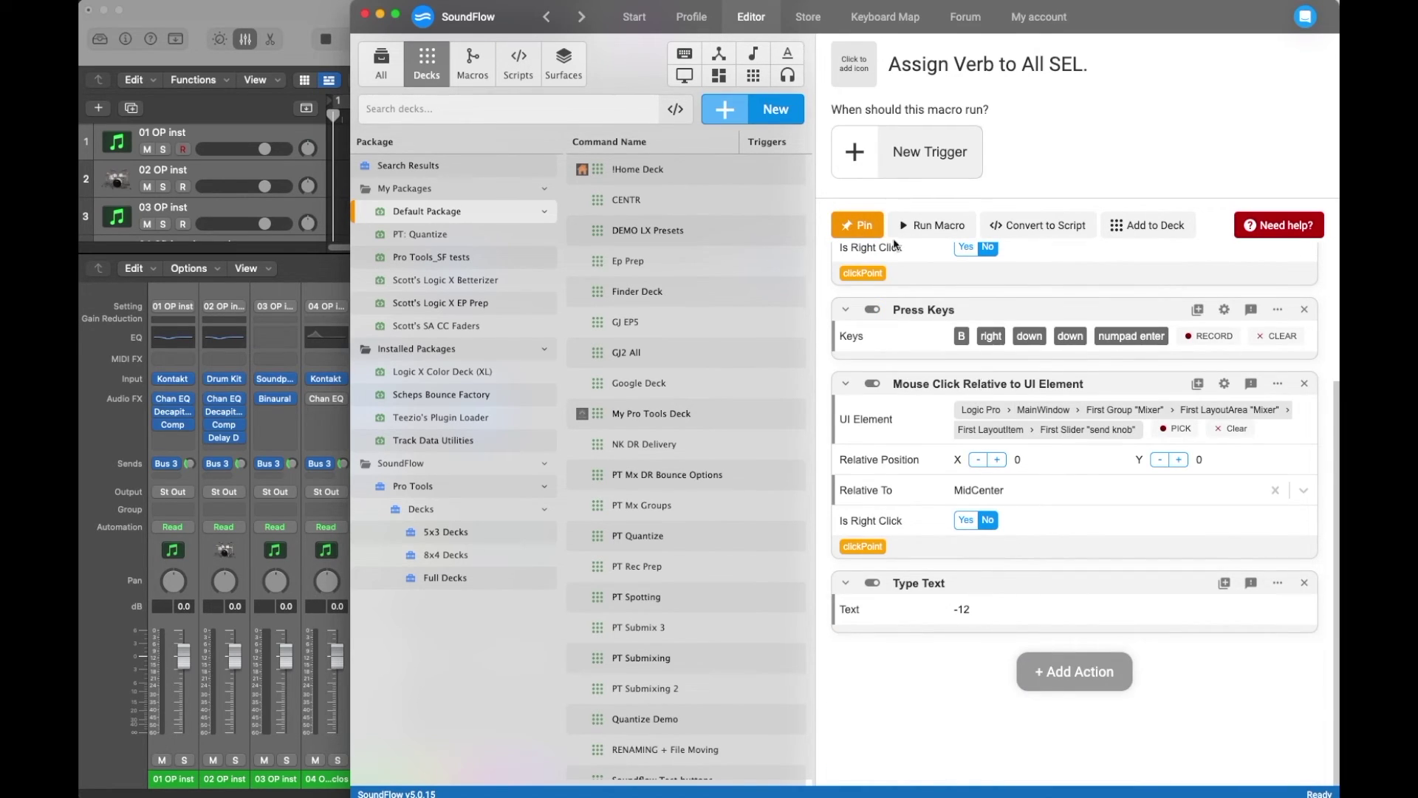
click(852, 226)
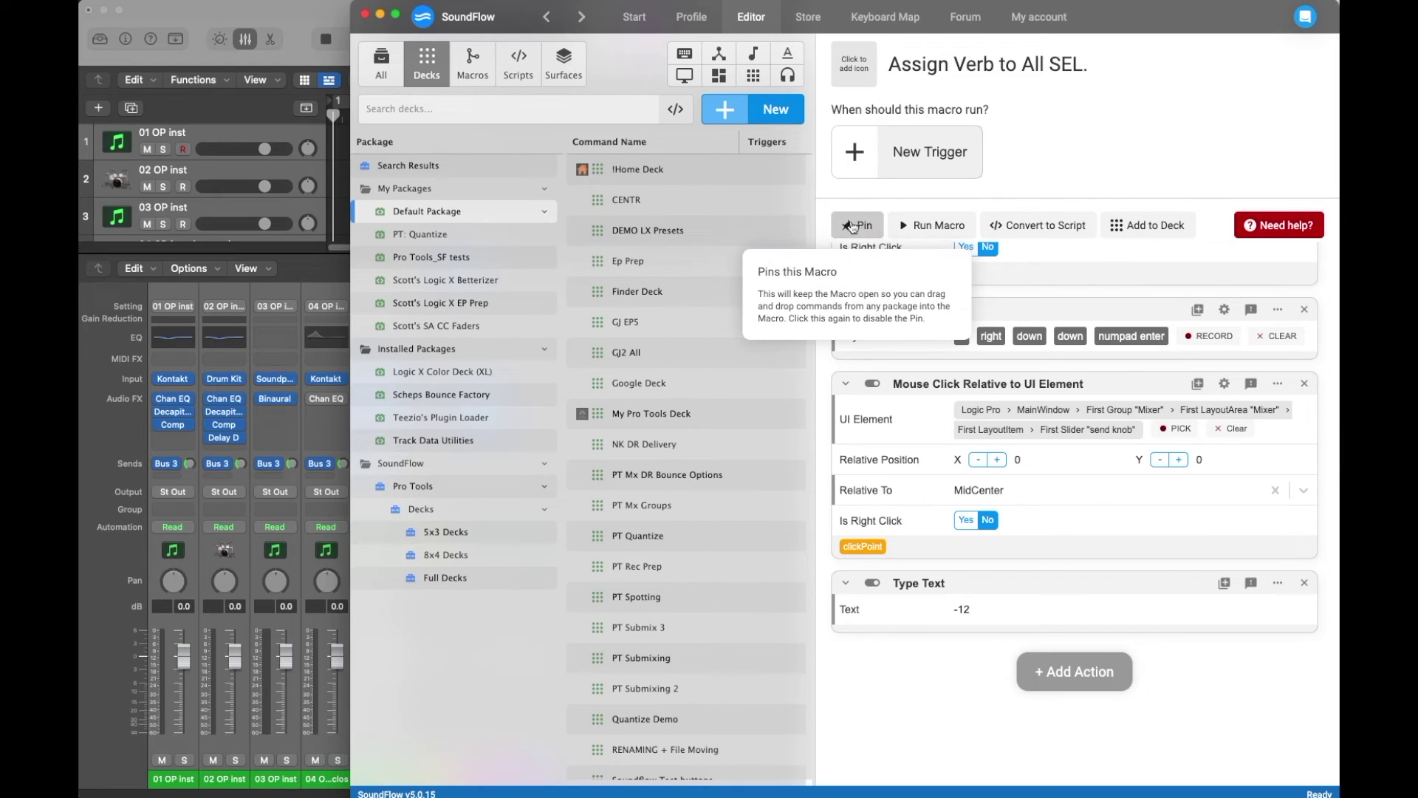
click(636, 235)
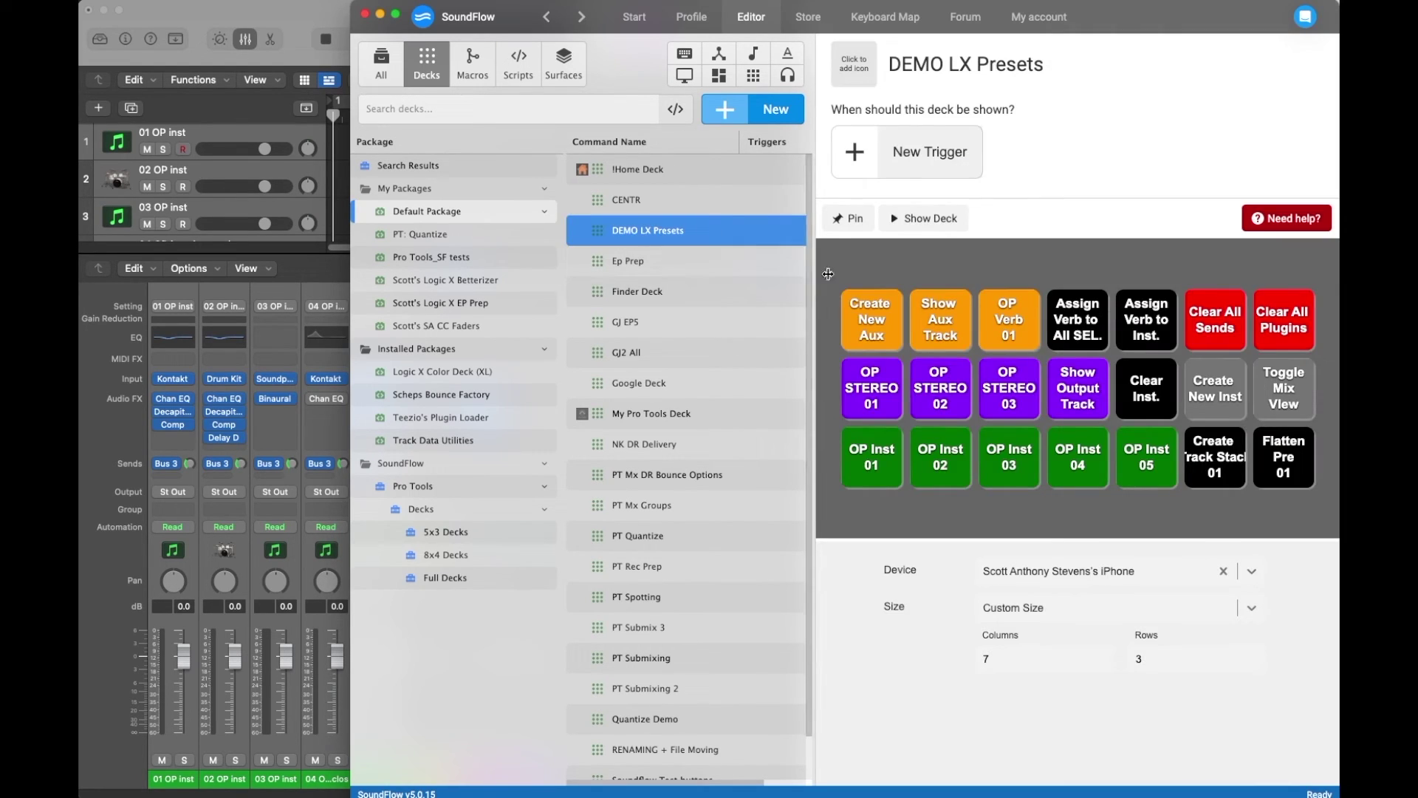
key(super+Tab)
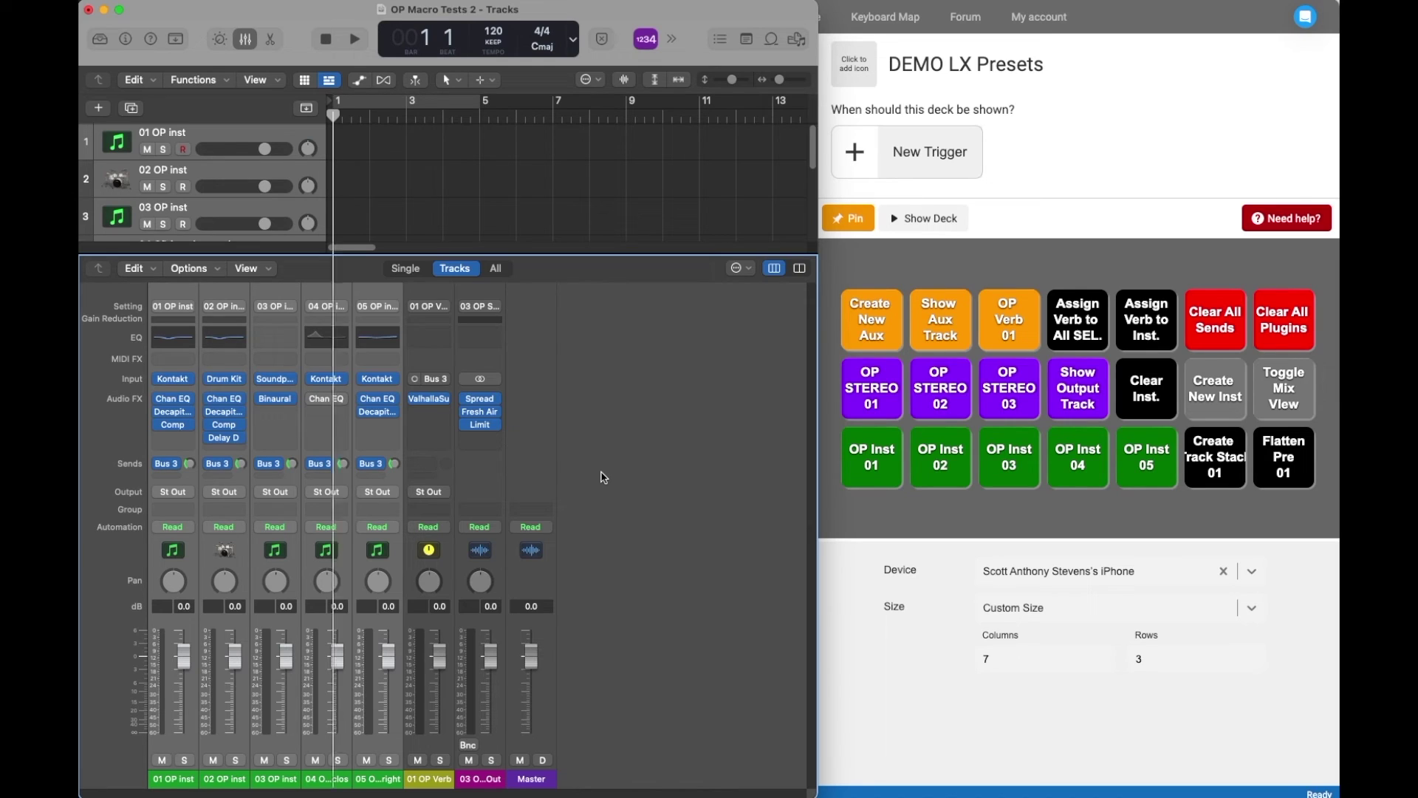
Hide the Mixer so only the empty project with its single Inst 1 track remains.
key(x)
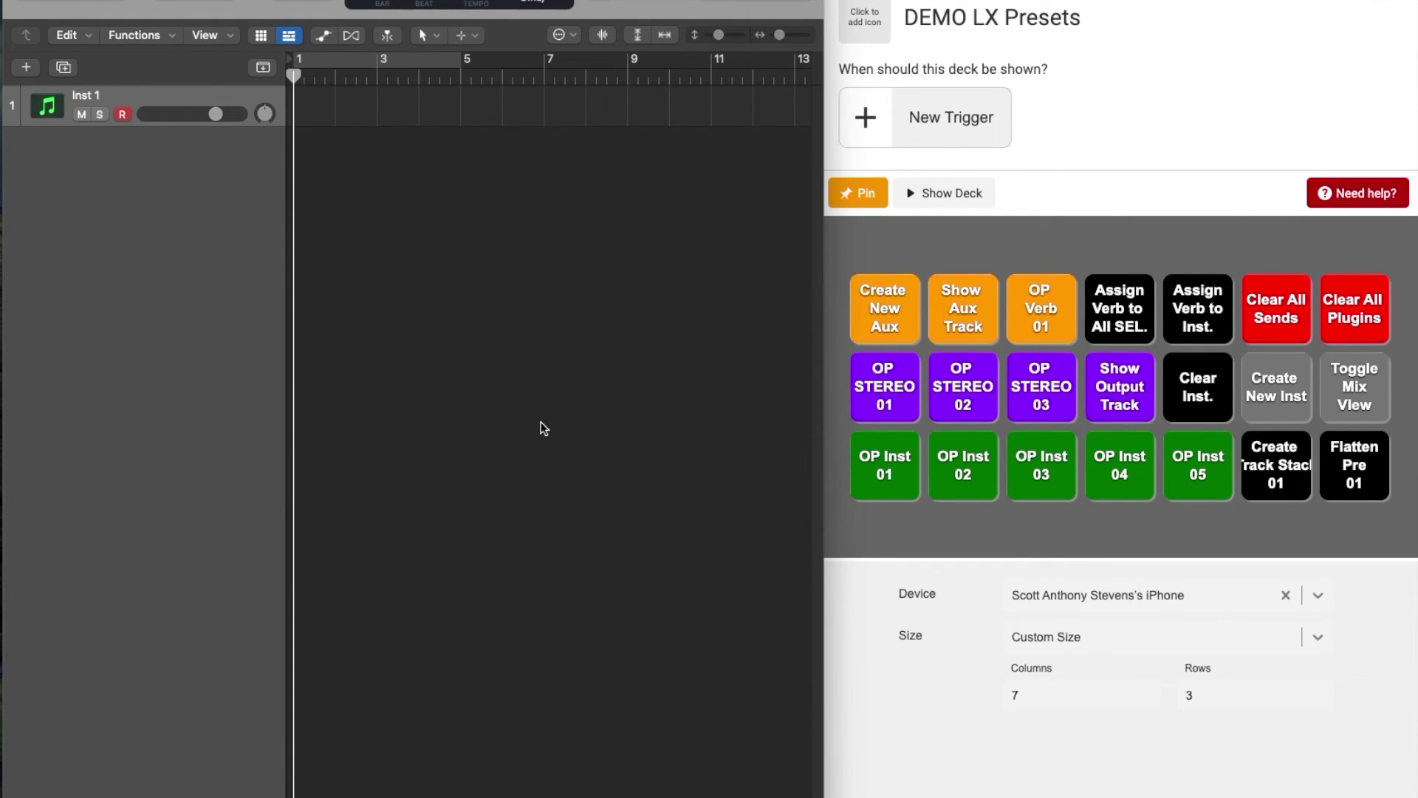
Search the Library for '02 OP Sk', load the 02 OP Sketch Stack w verb patch, and show the Mixer.
key(y)
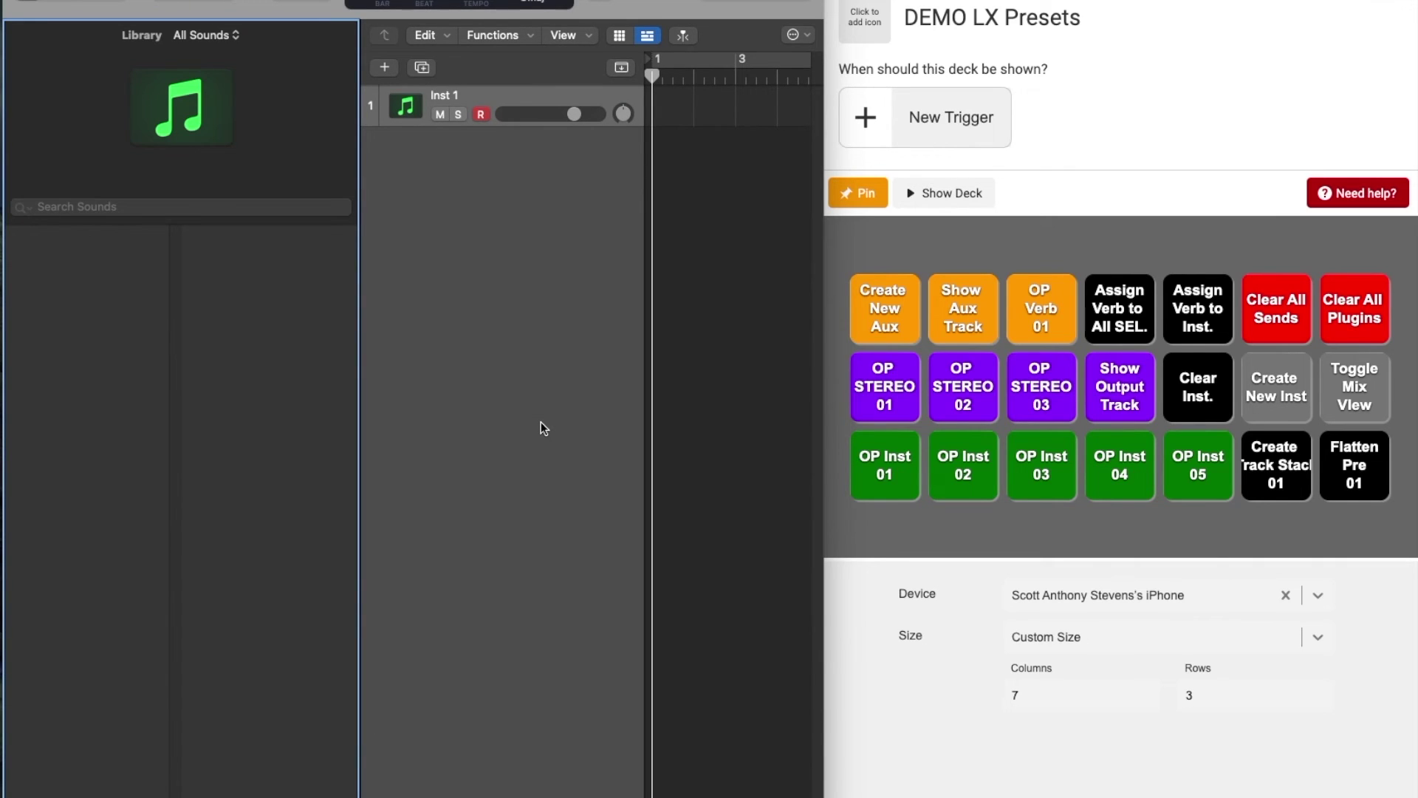
text(02 OP Sk)
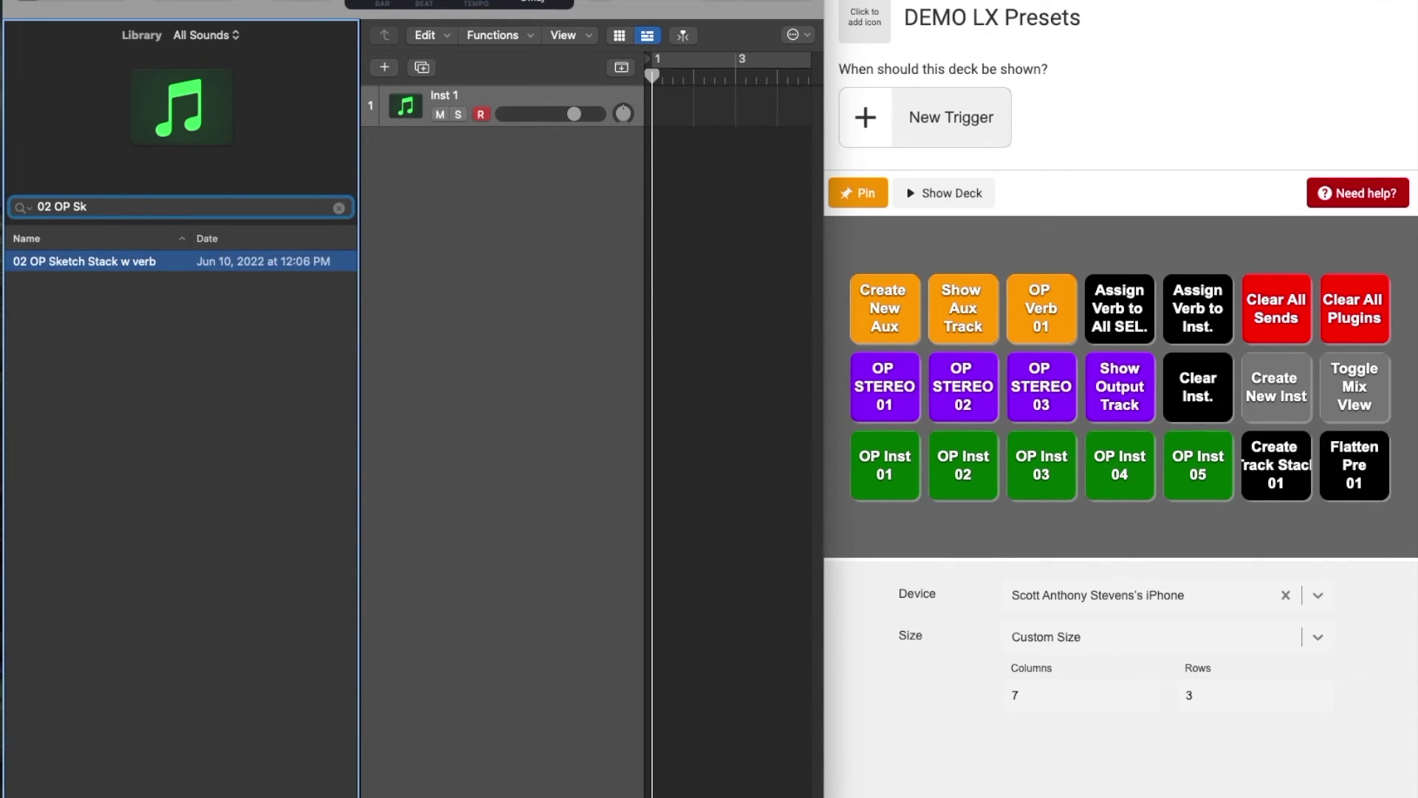
key(Return)
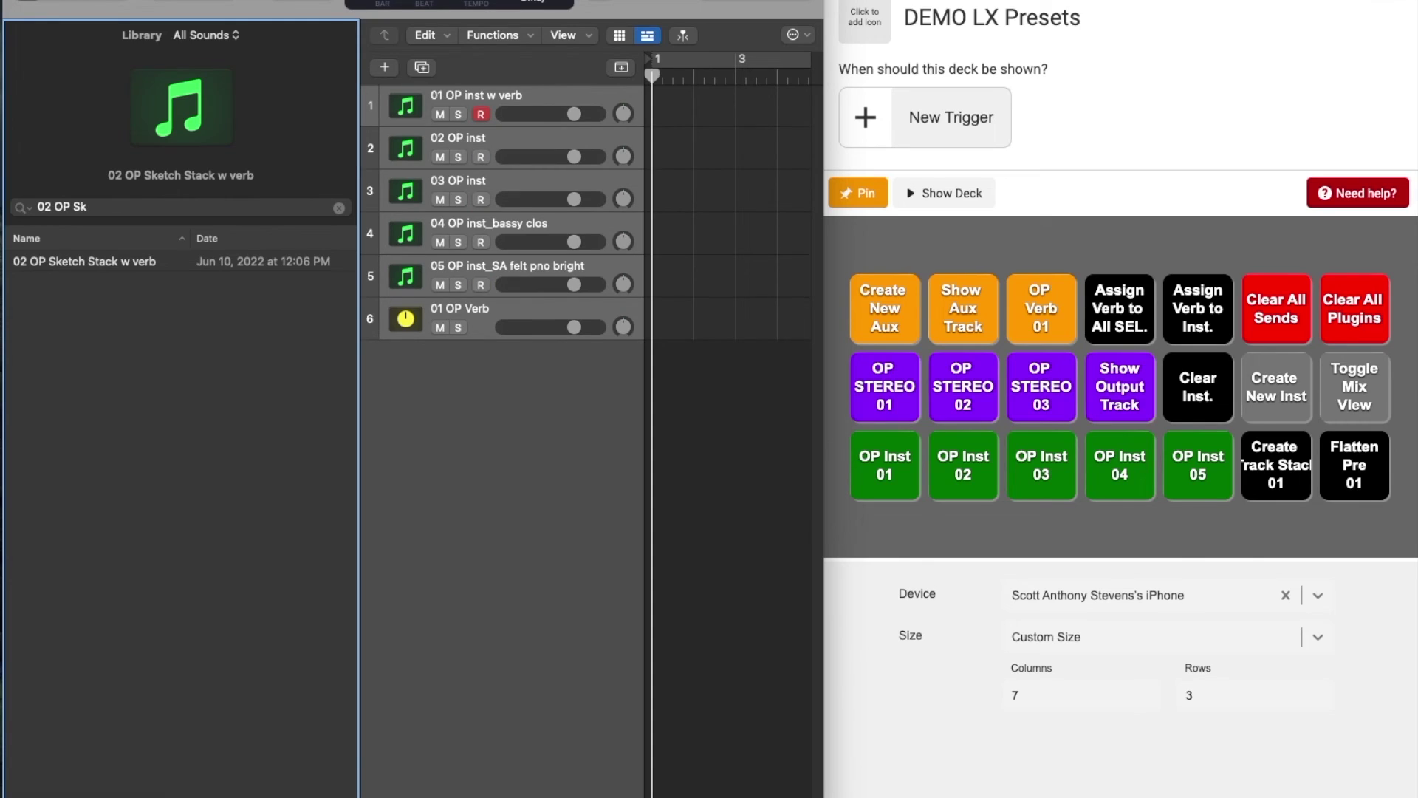
key(x)
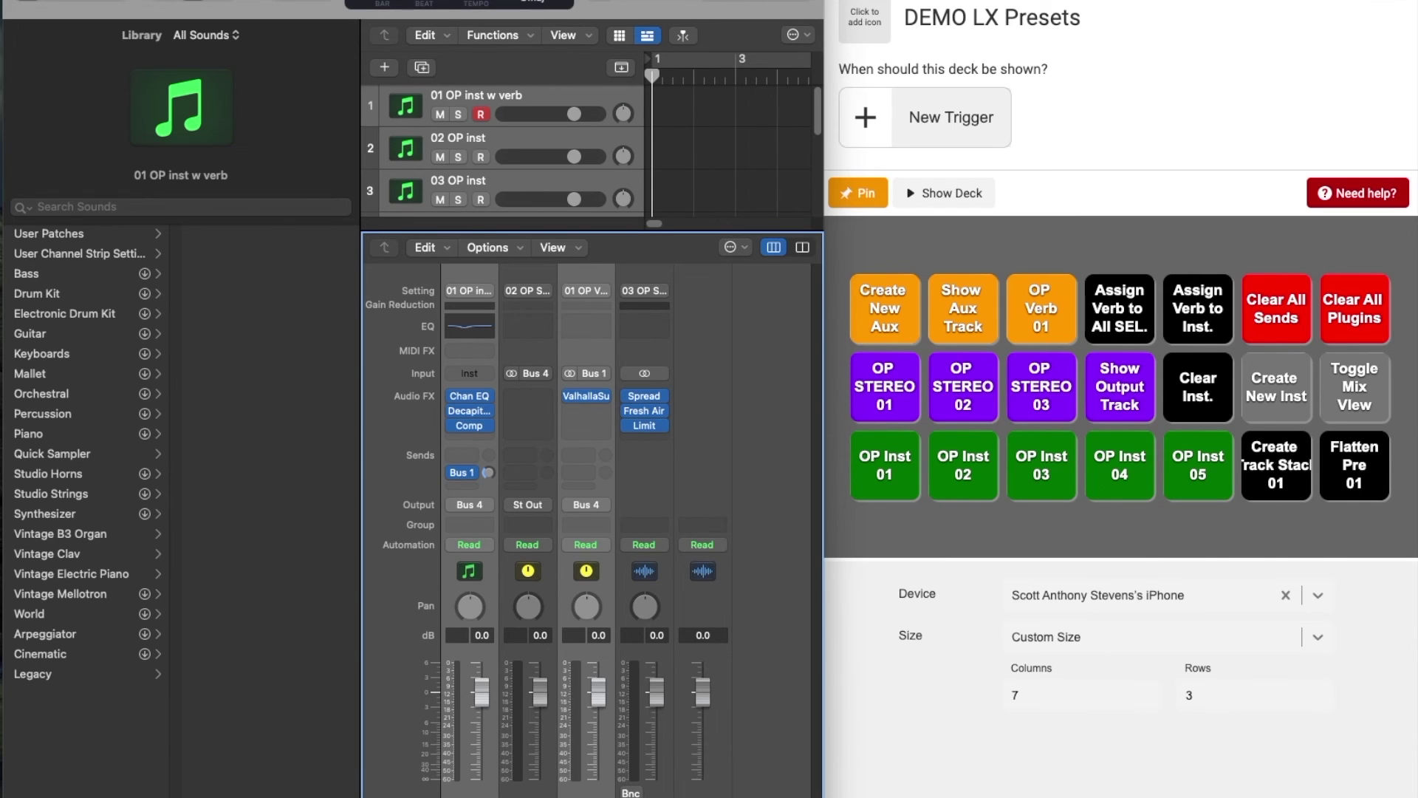
Close the Library, show channel strips for all tracks in the Mixer, then hide the Mixer.
key(y)
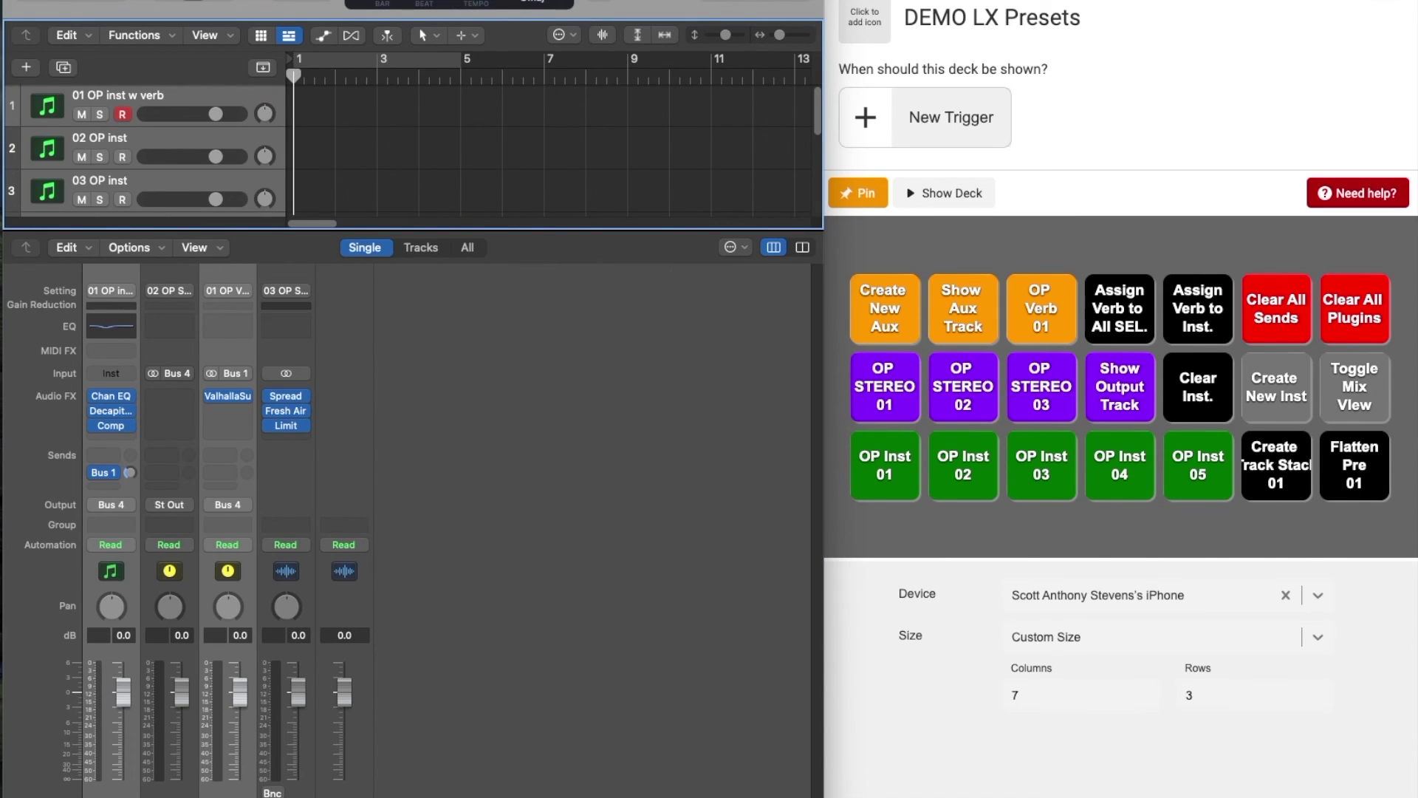
scroll(414, 151, down, 2)
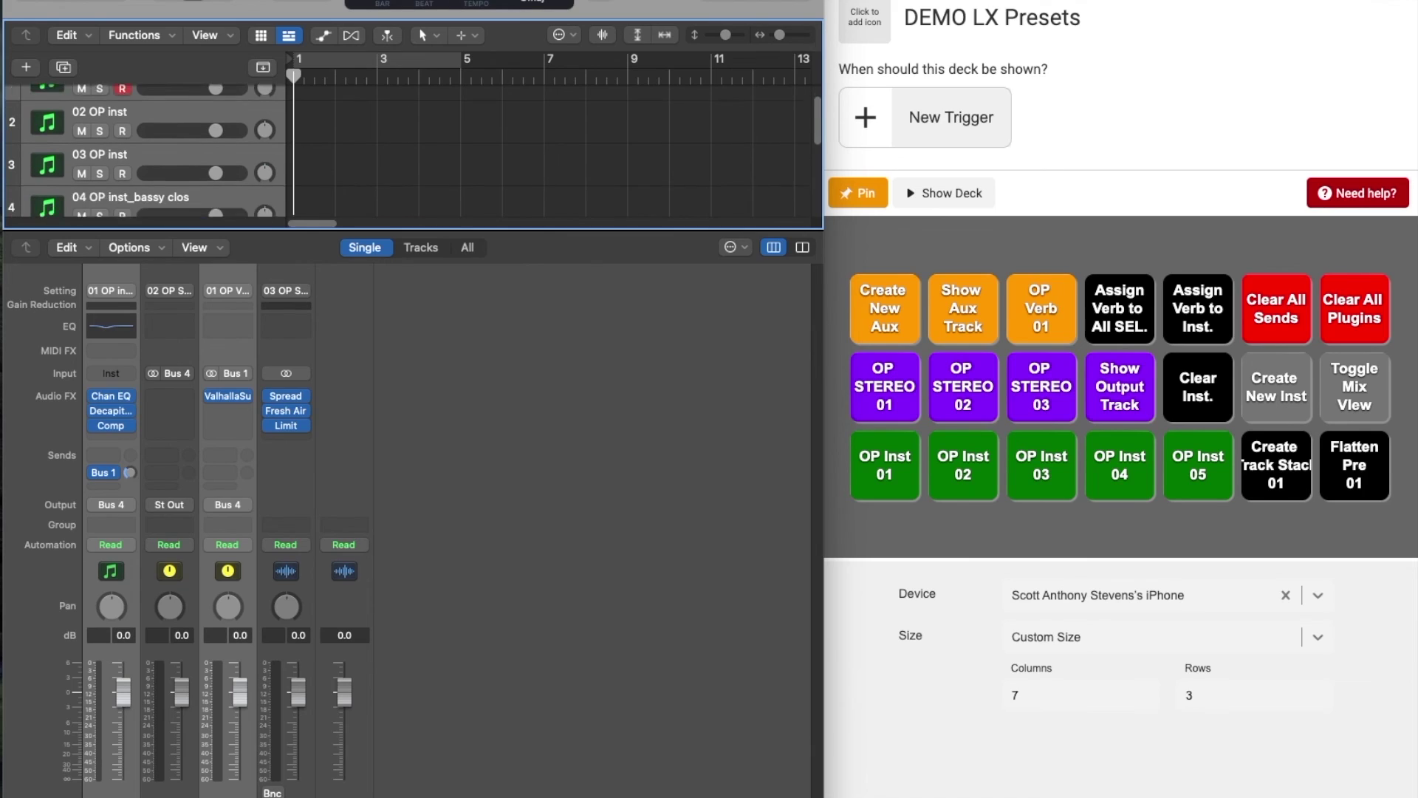
click(420, 248)
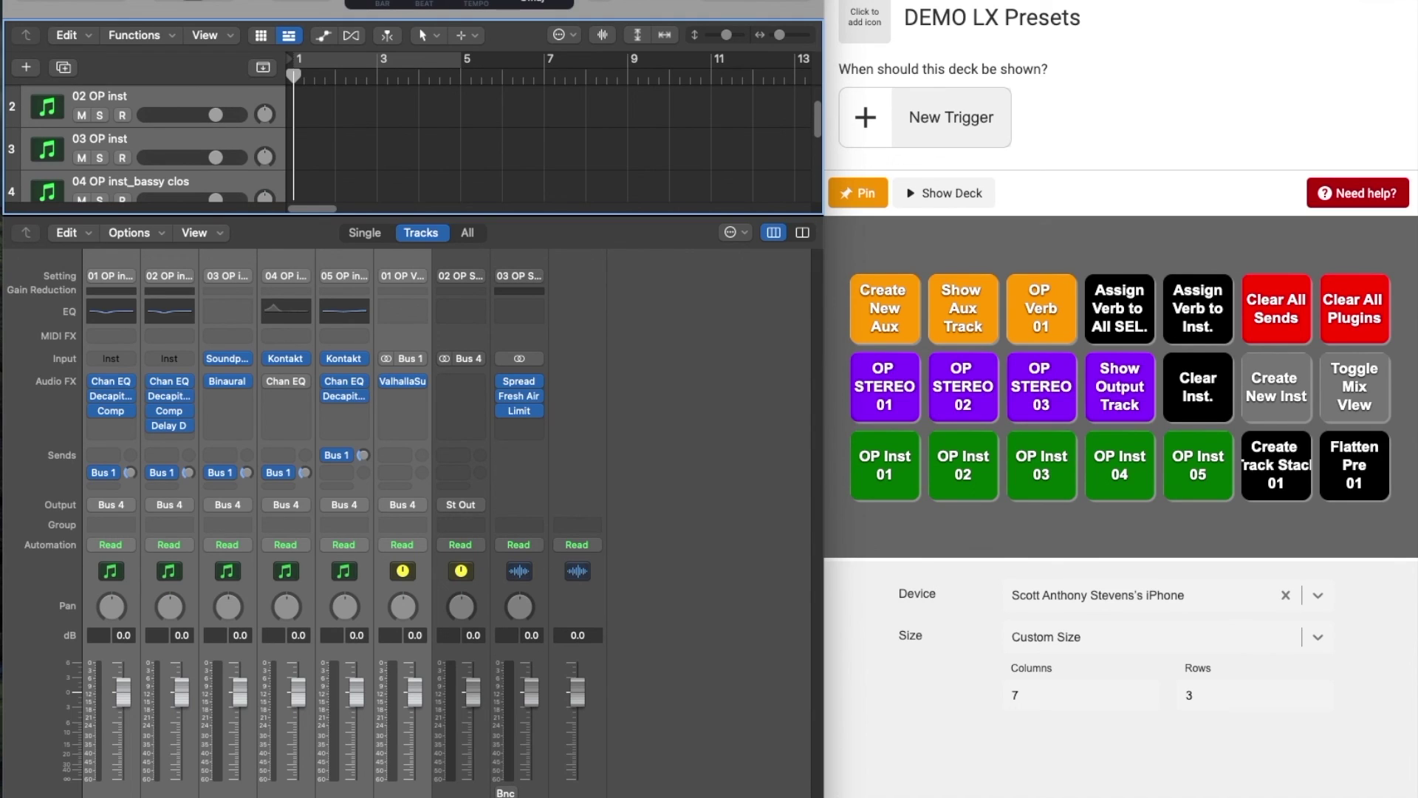
key(x)
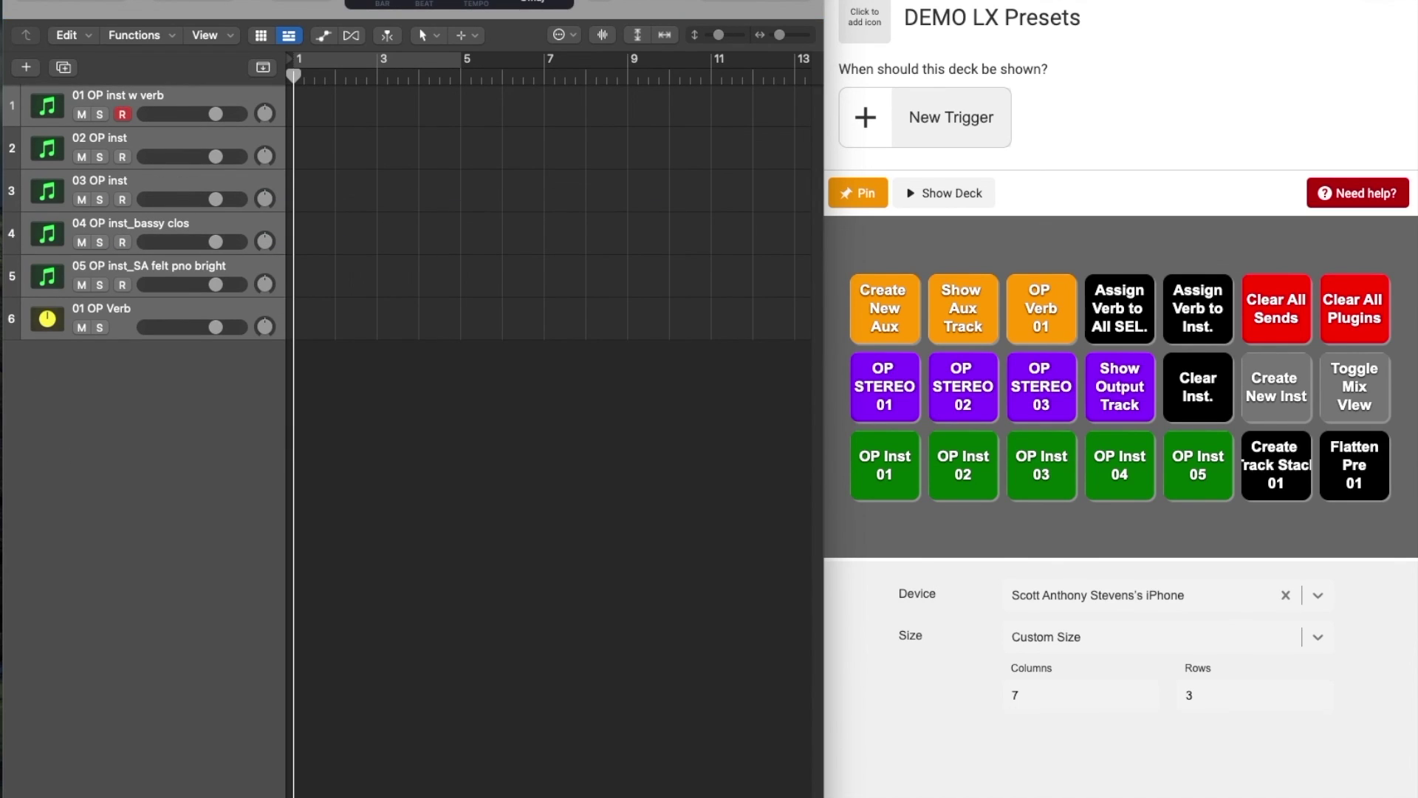